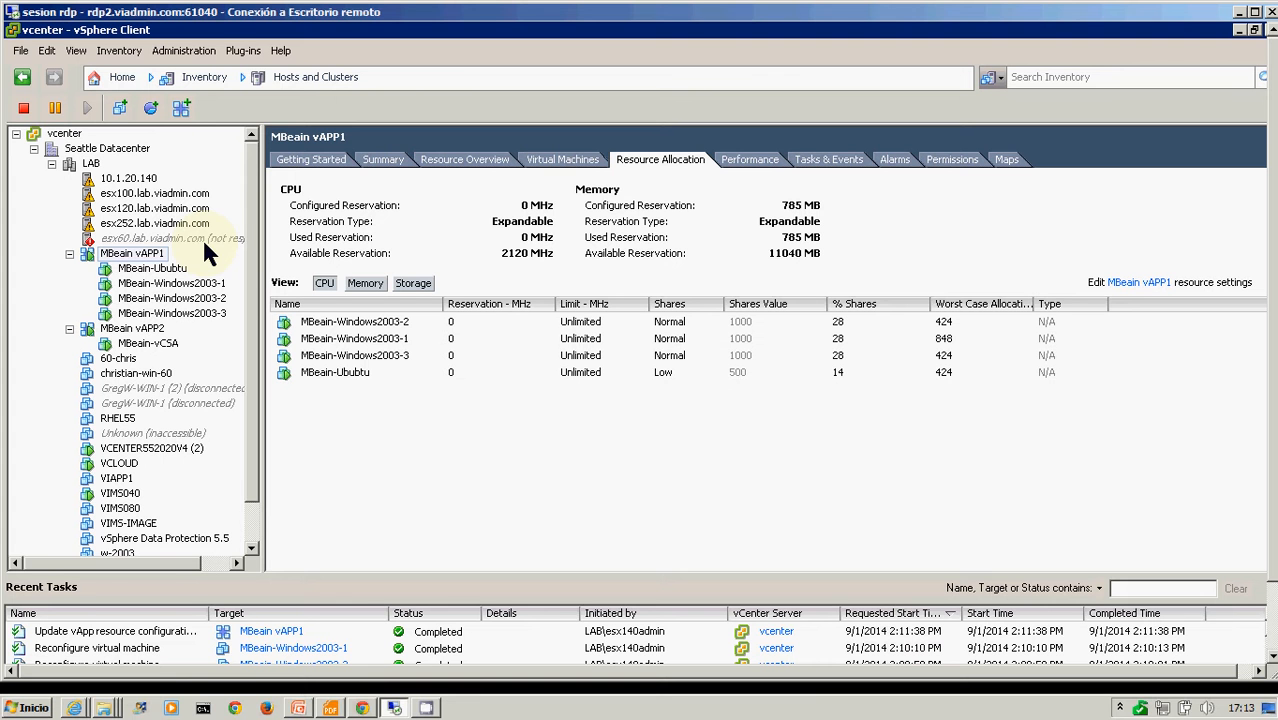
View the summary of host 10.1.20.140 and return to MBeain vAPP1.
{"action": "left_click", "coordinate": [113, 180]}
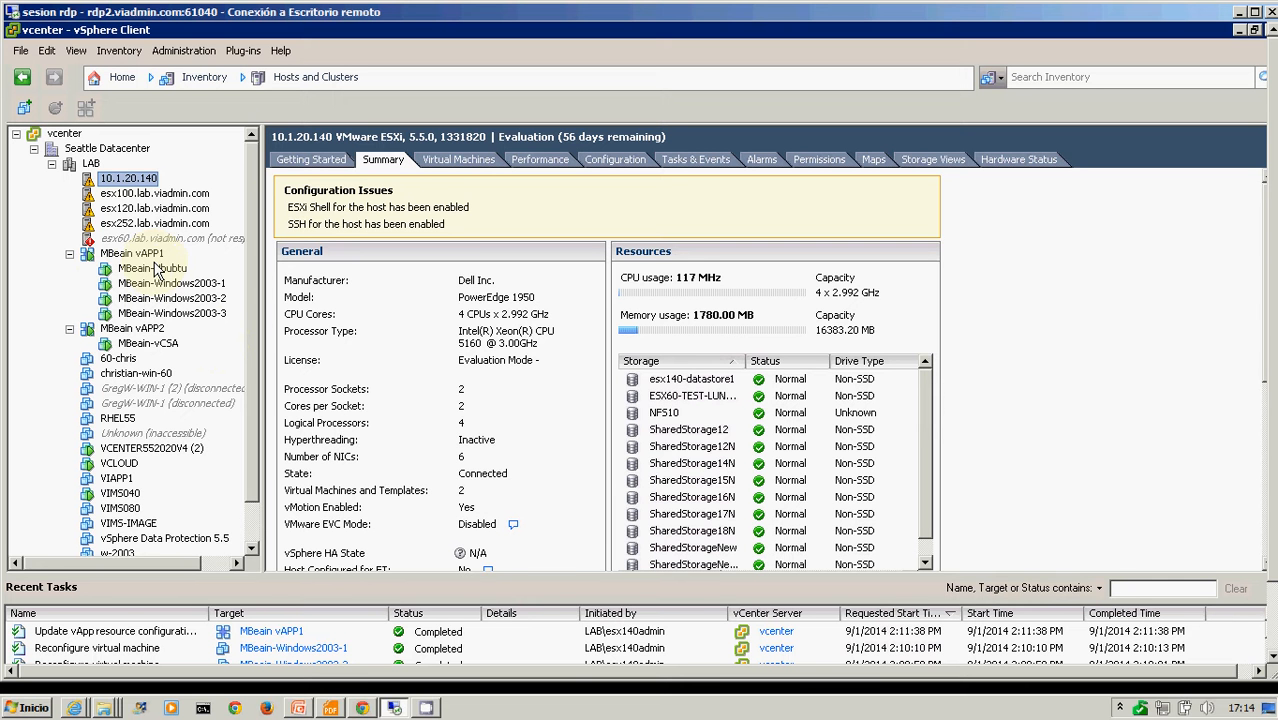
{"action": "left_click", "coordinate": [128, 255]}
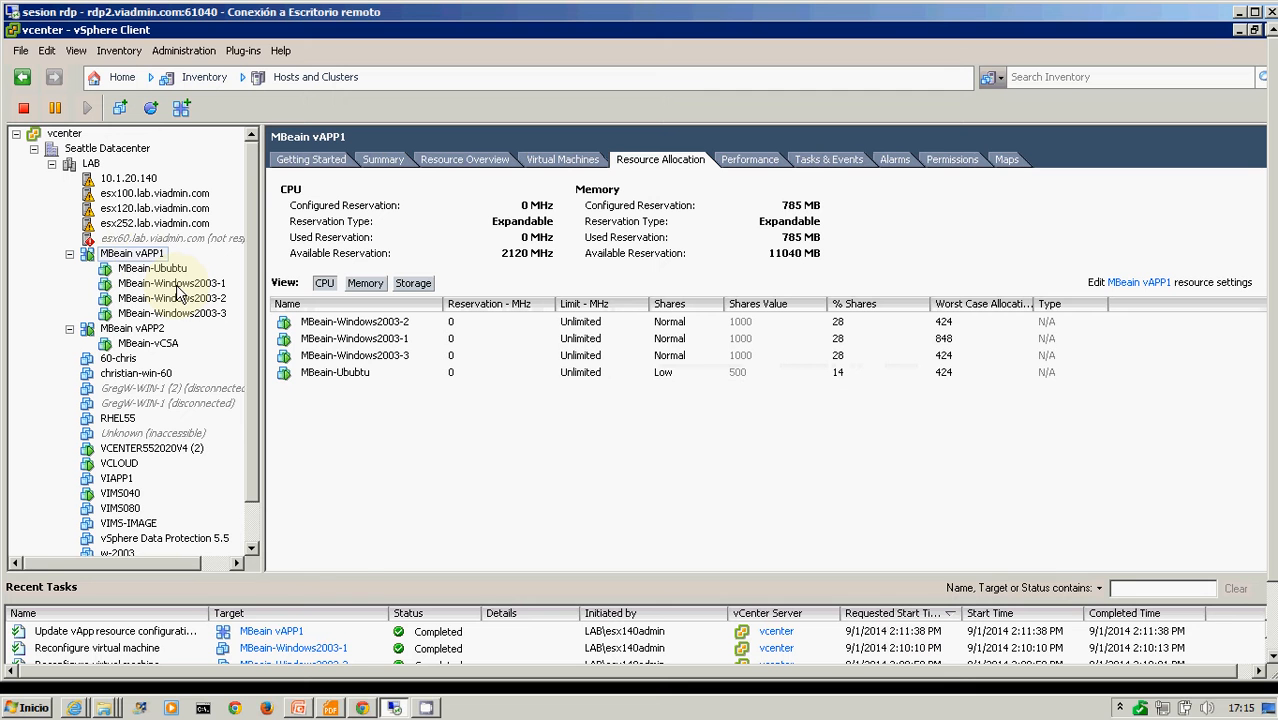
Choose Custom for the CPU shares in the MBeain vAPP1 settings and accept the settings.
{"action": "right_click", "coordinate": [138, 259]}
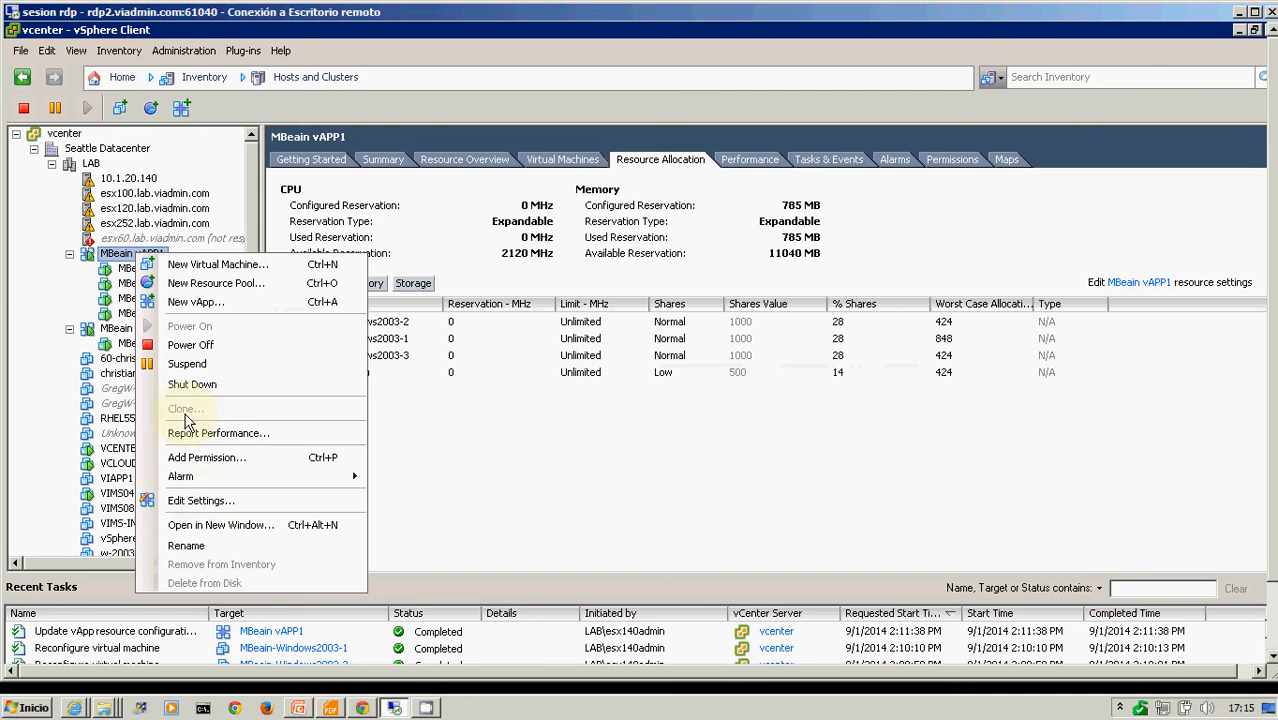
{"action": "left_click", "coordinate": [205, 500]}
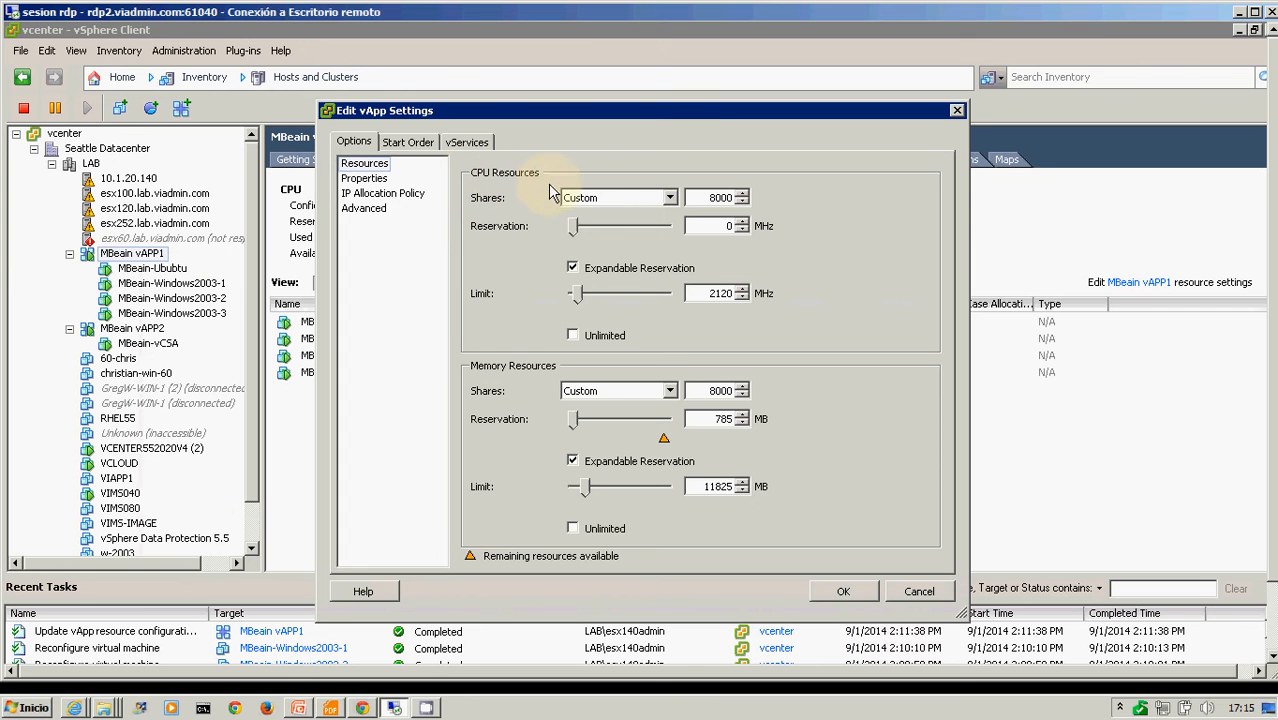
{"action": "left_click", "coordinate": [669, 199]}
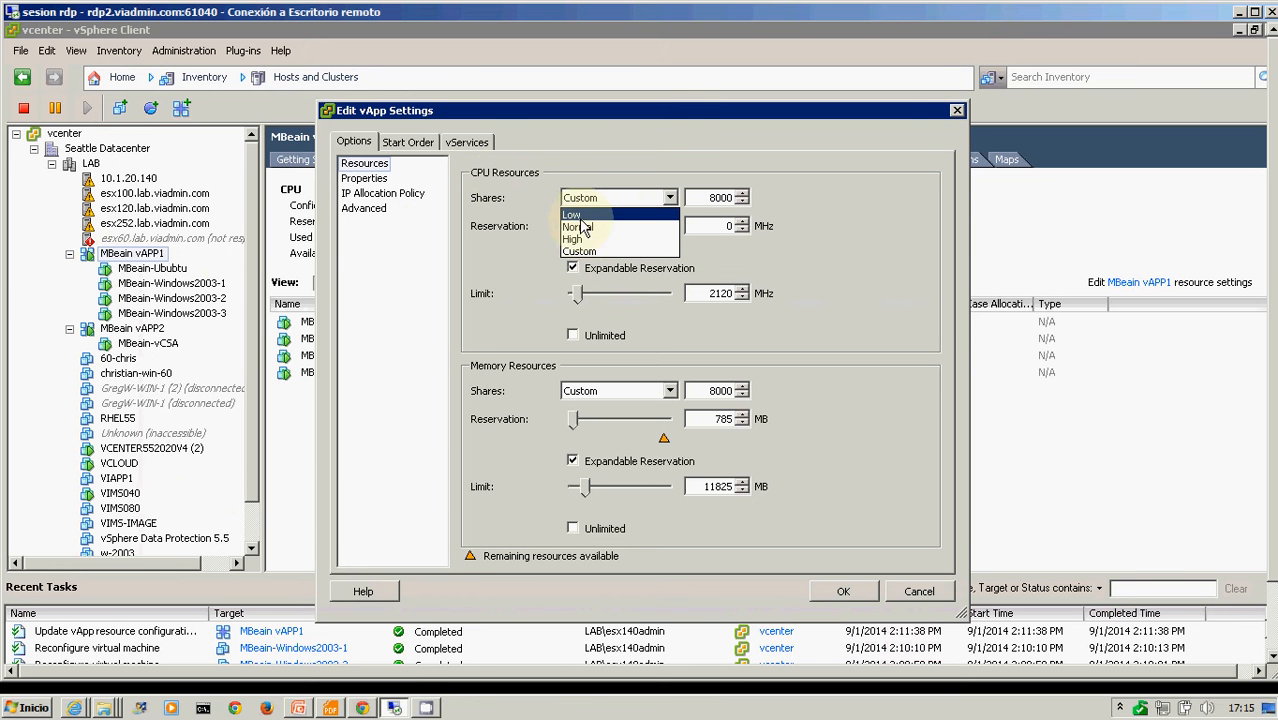
{"action": "left_click", "coordinate": [583, 252]}
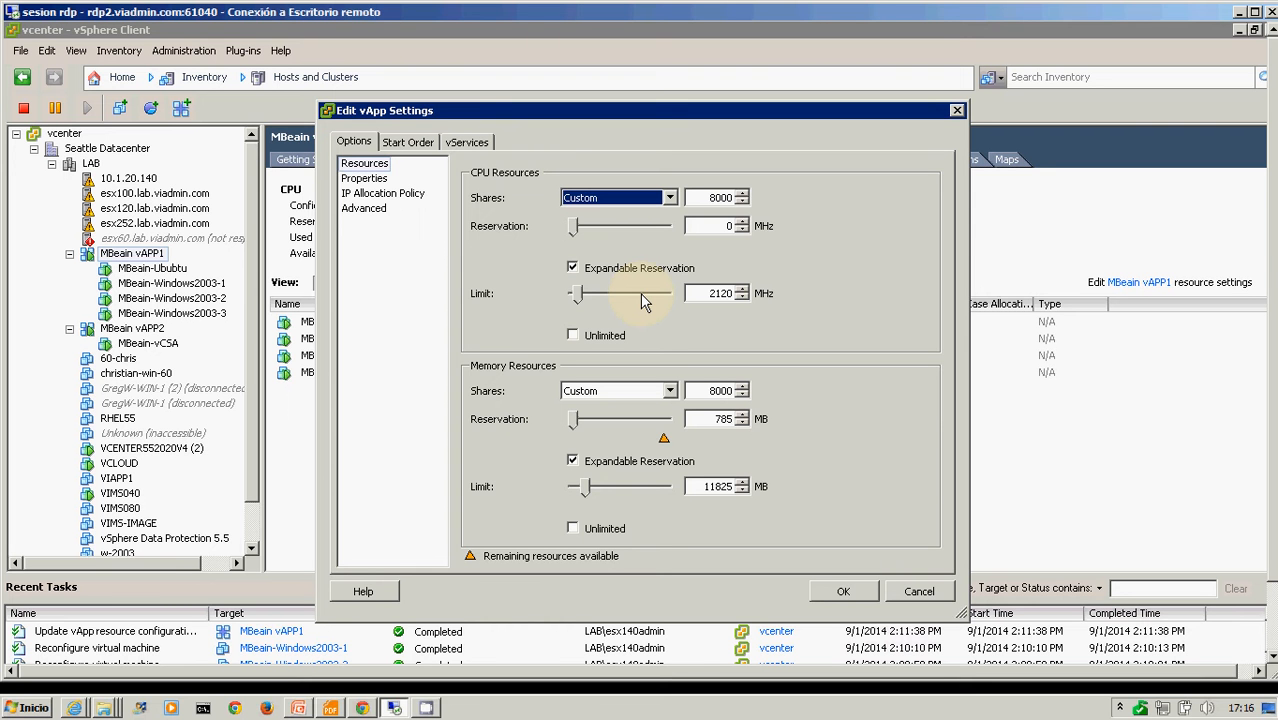
{"action": "left_click", "coordinate": [843, 591]}
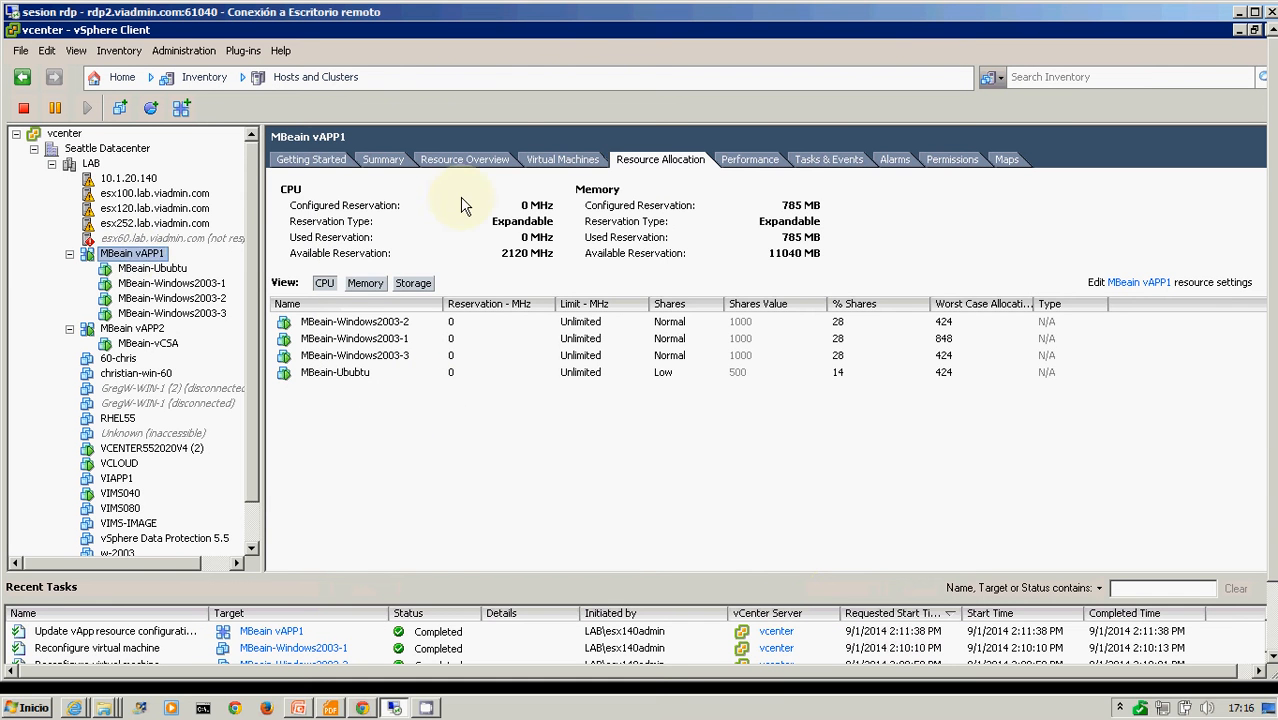
Examine the resource overview of MBeain vAPP1 and return to its resource allocation.
{"action": "left_click", "coordinate": [476, 158]}
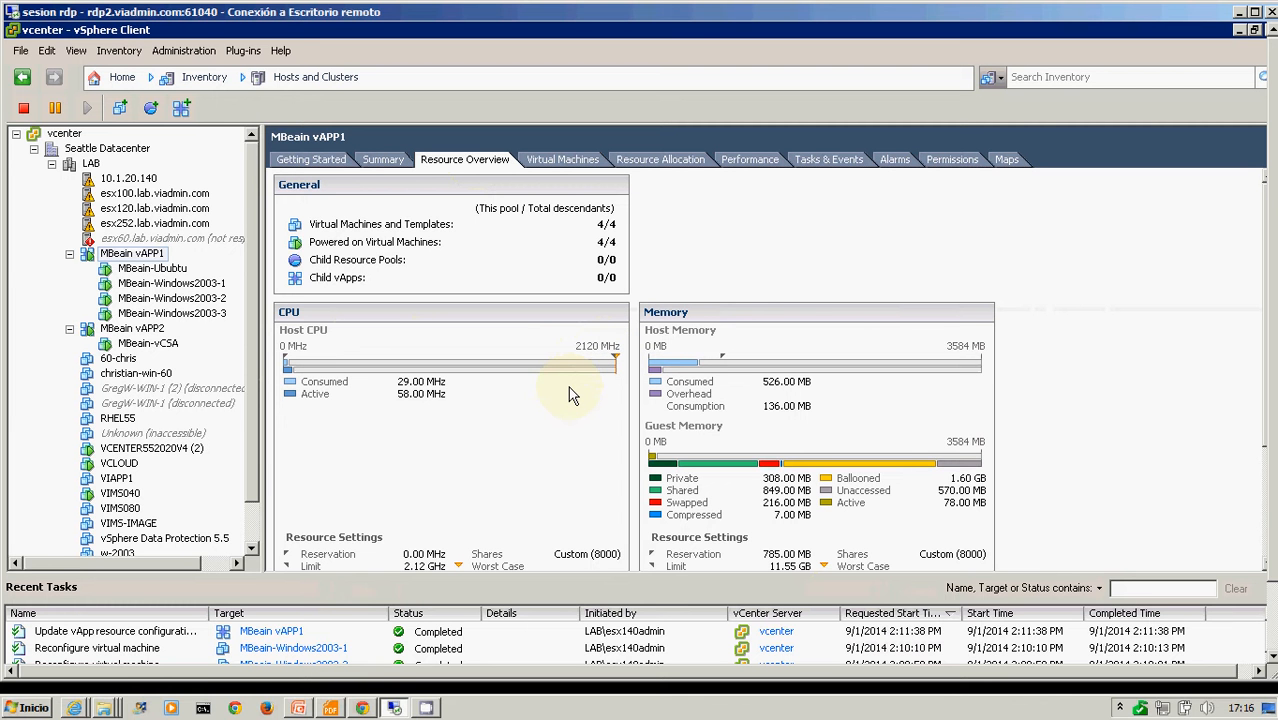
{"action": "left_click", "coordinate": [666, 162]}
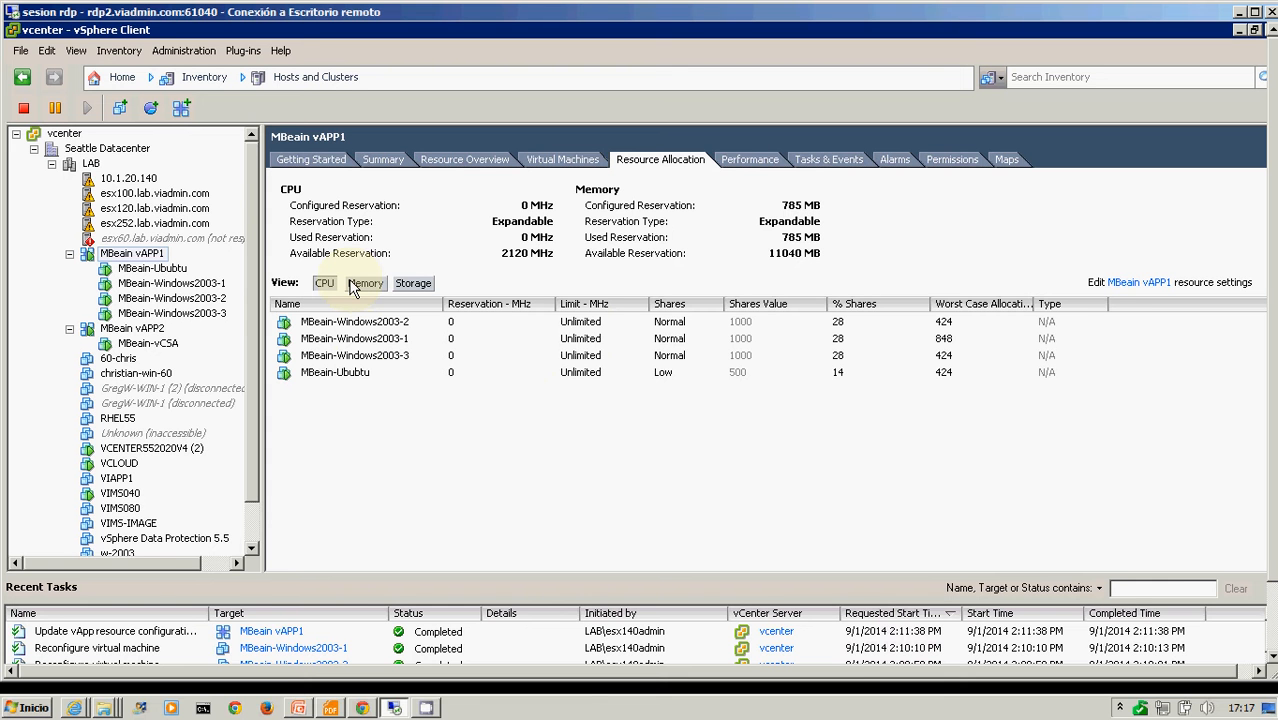
Set the CPU shares of the MBeain-Windows2003-1 virtual machine to High.
{"action": "left_click", "coordinate": [165, 284]}
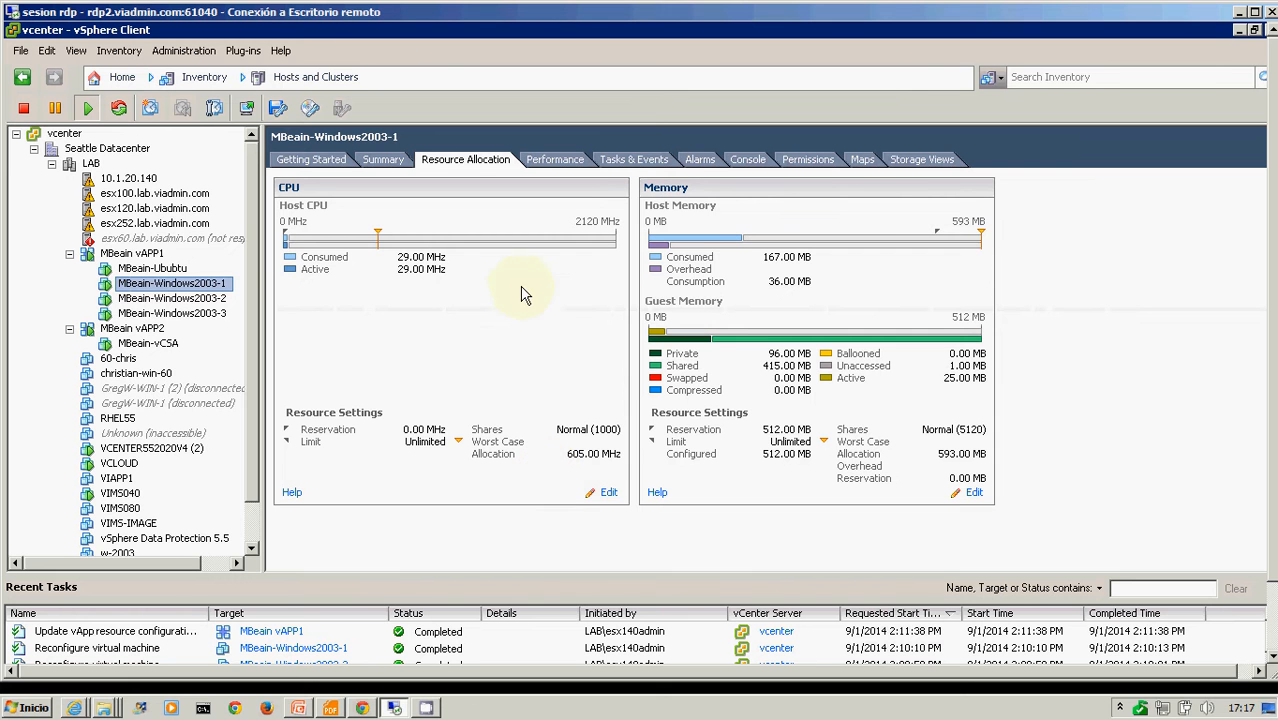
{"action": "left_click", "coordinate": [609, 495]}
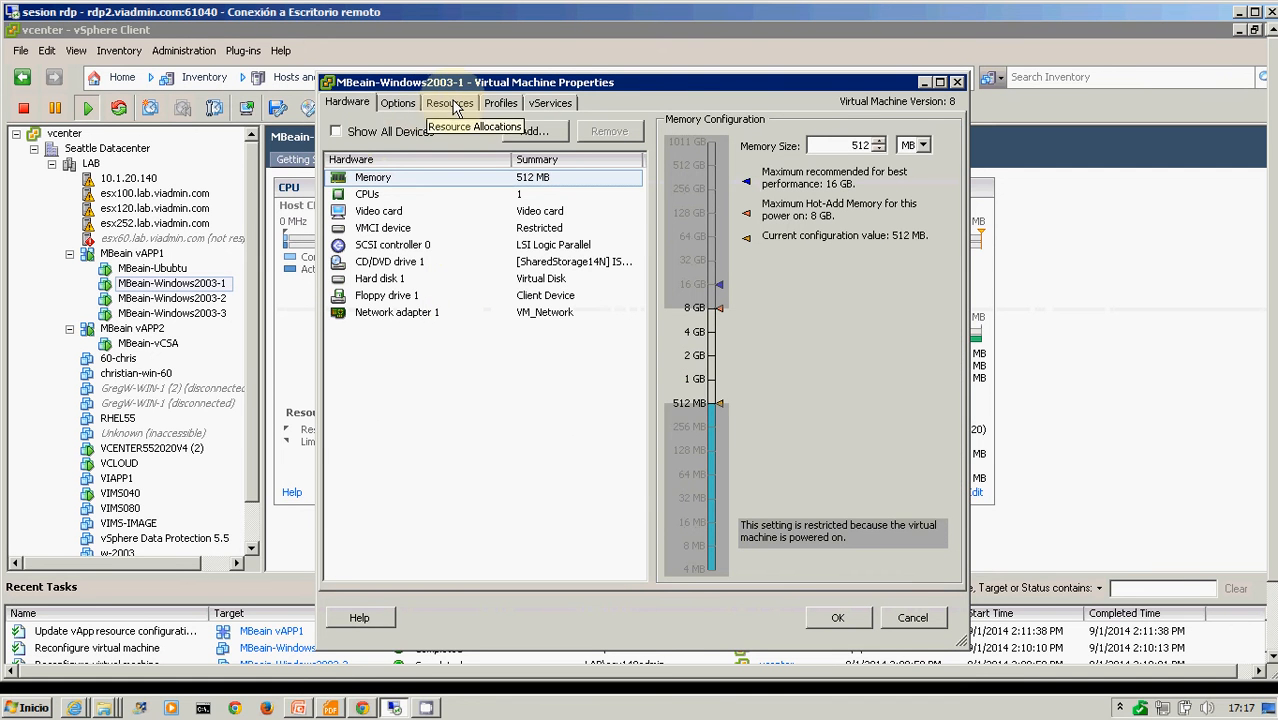
{"action": "left_click", "coordinate": [445, 106]}
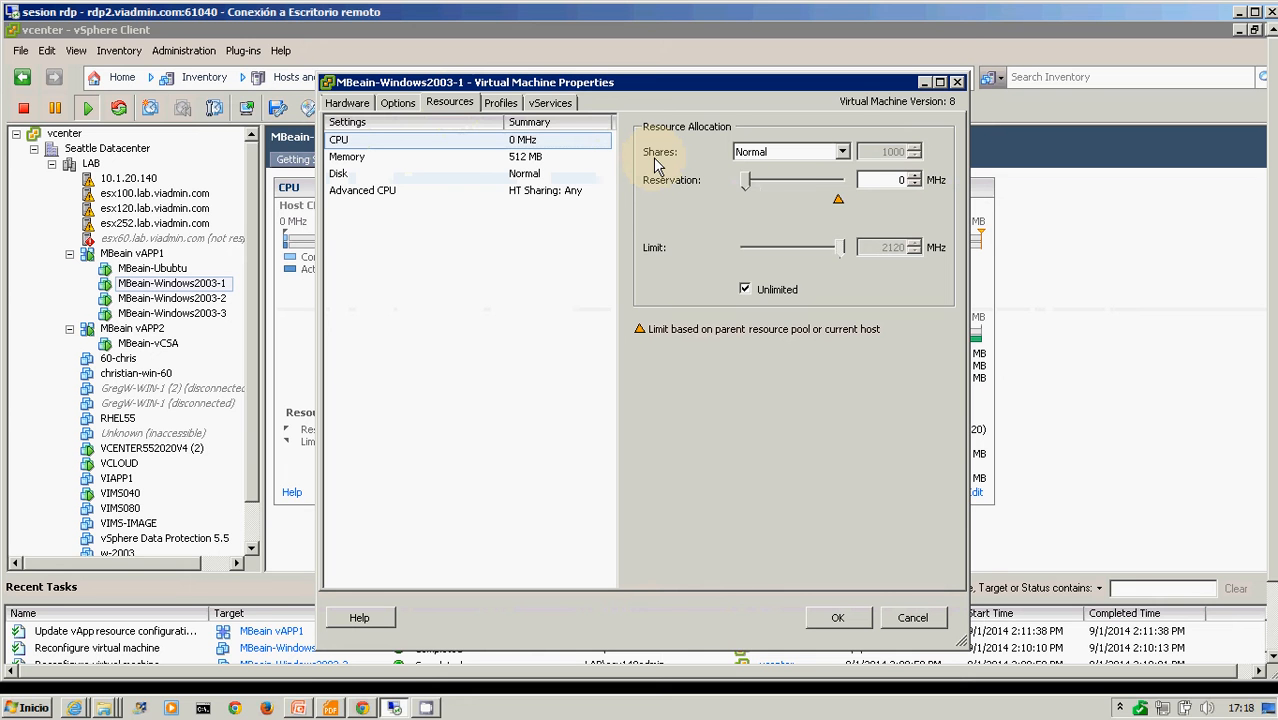
{"action": "left_click", "coordinate": [843, 153]}
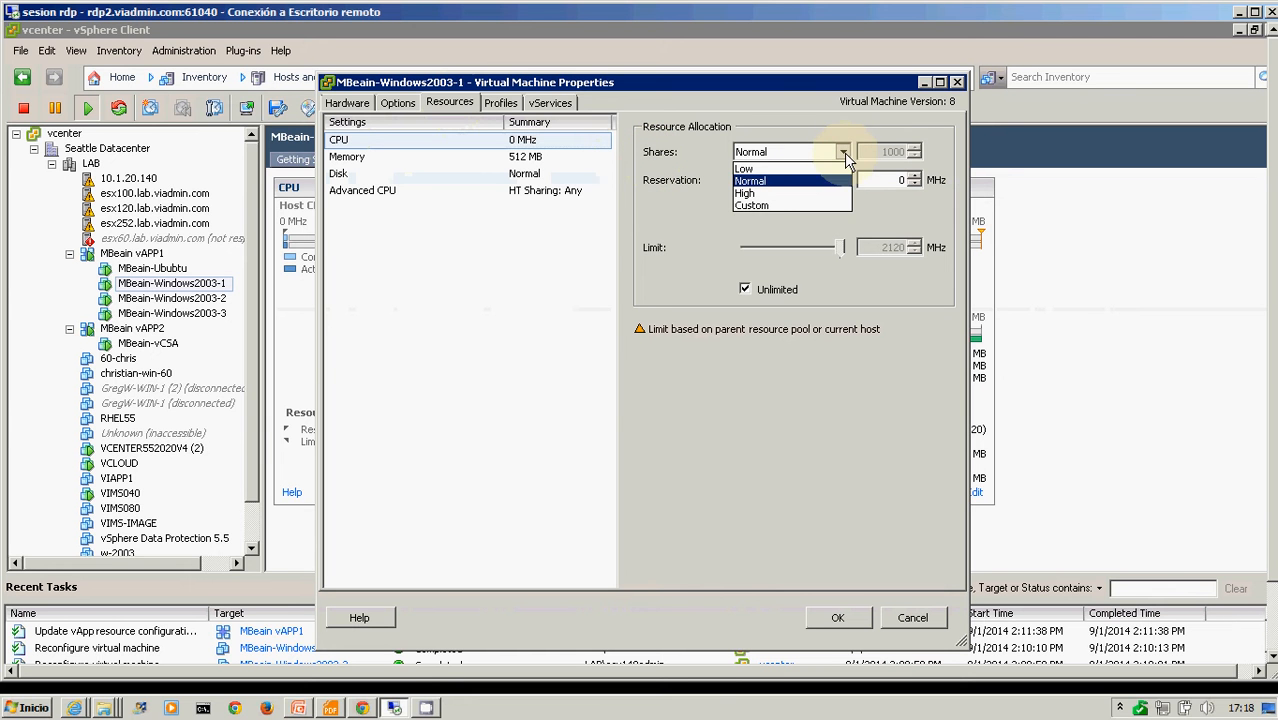
{"action": "left_click", "coordinate": [755, 205]}
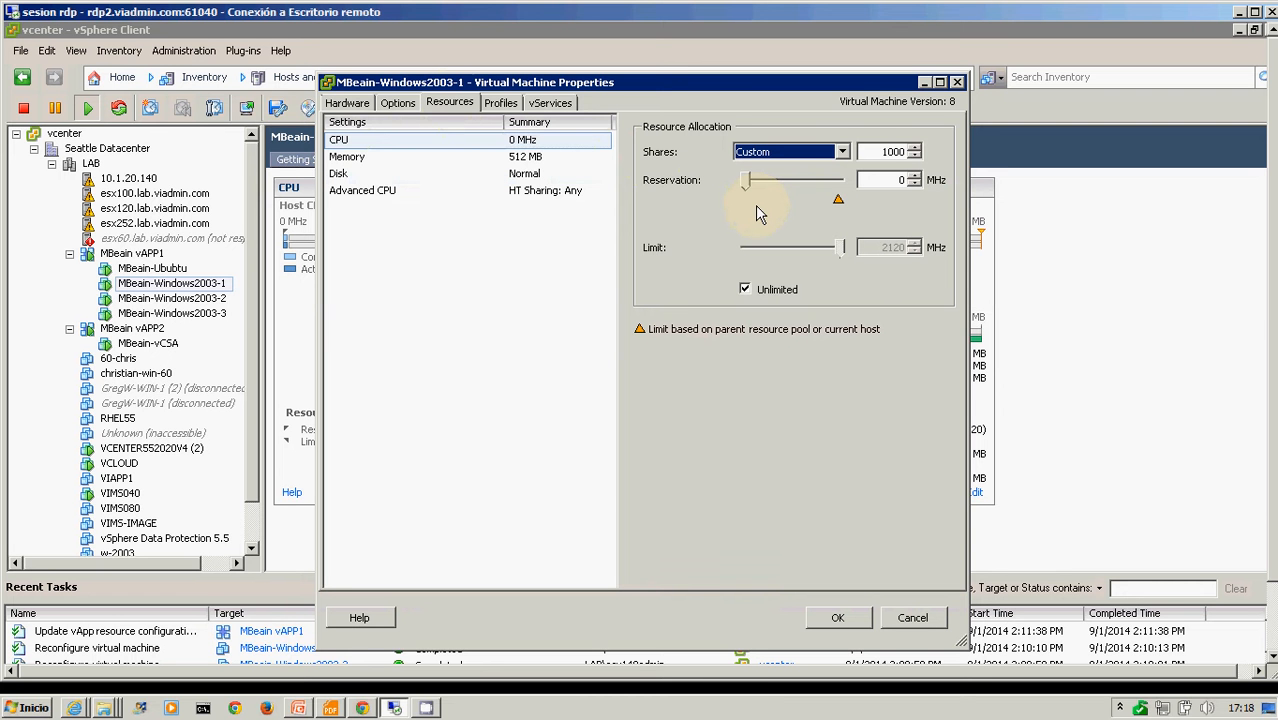
{"action": "left_click", "coordinate": [842, 151]}
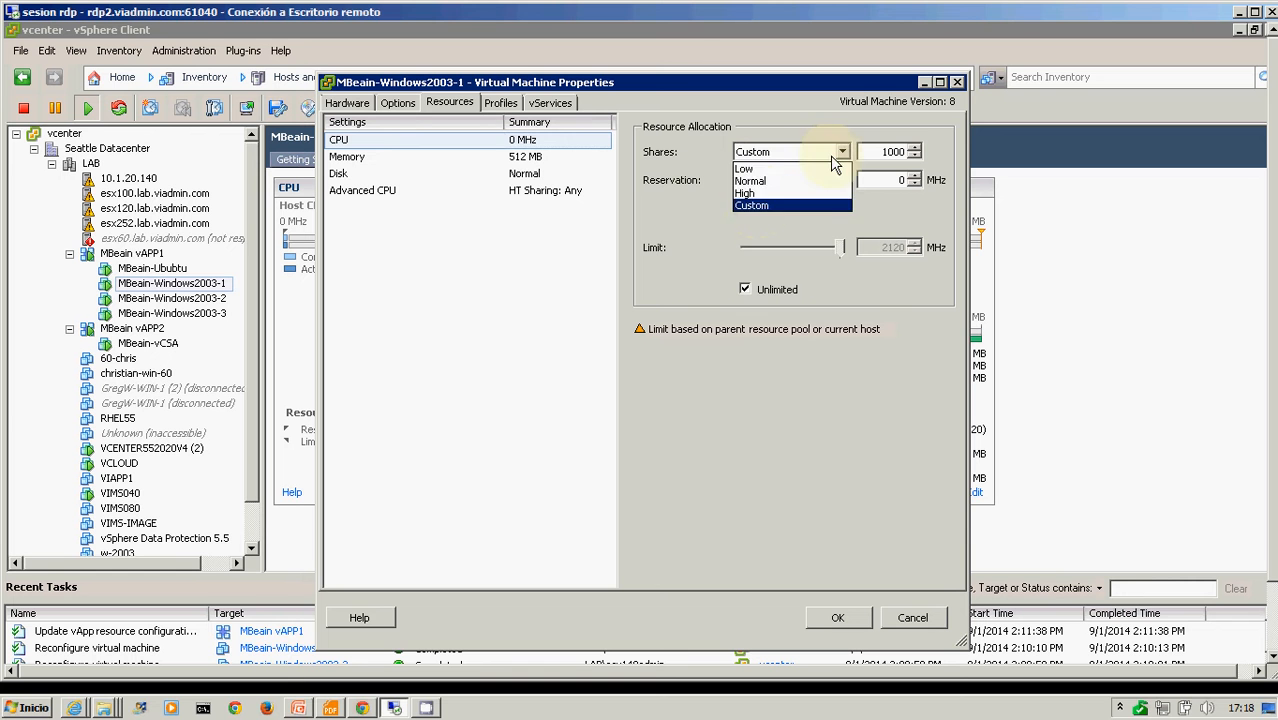
{"action": "left_click", "coordinate": [755, 196]}
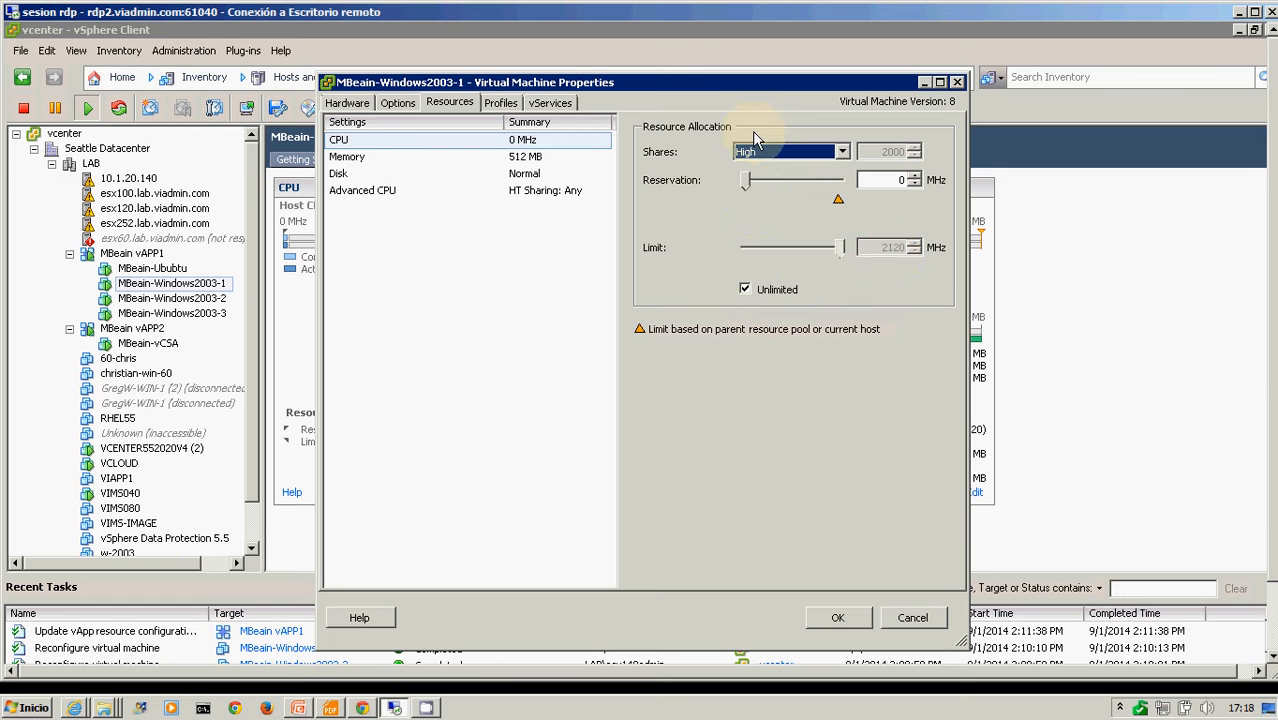
{"action": "left_click", "coordinate": [850, 622]}
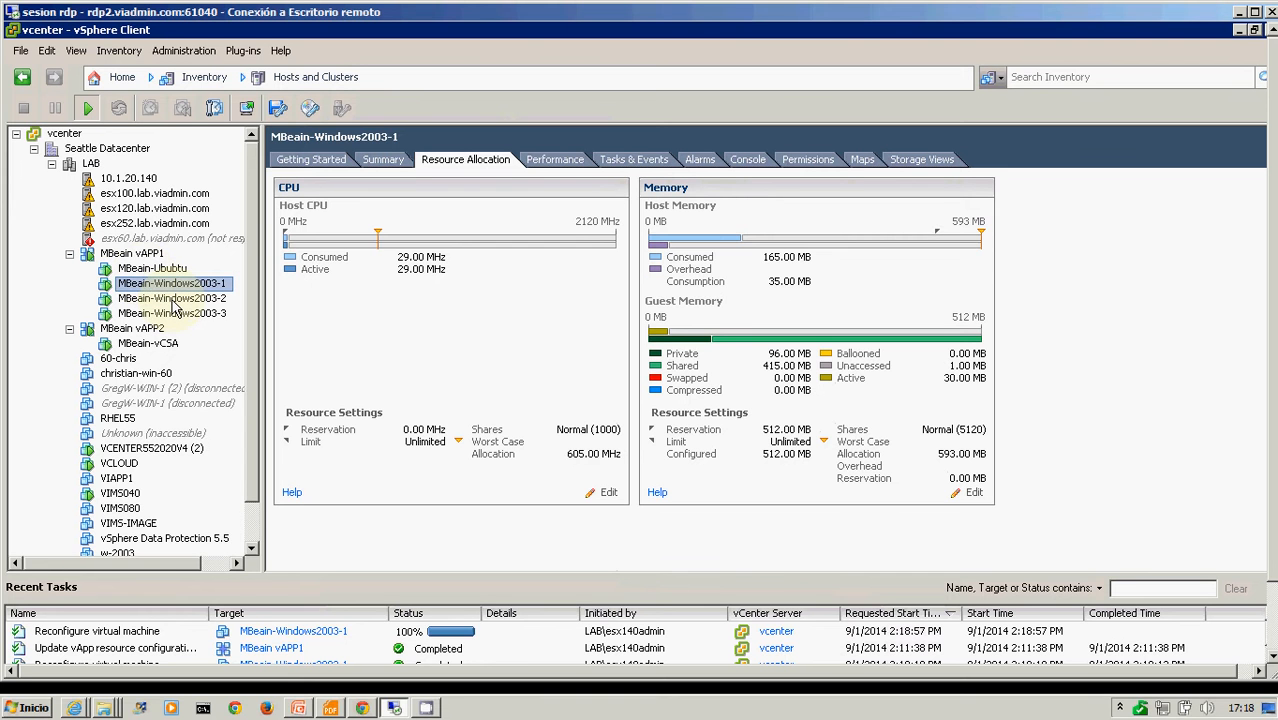
Set the CPU shares of the MBeain-Windows2003-2 virtual machine to Low.
{"action": "left_click", "coordinate": [172, 300]}
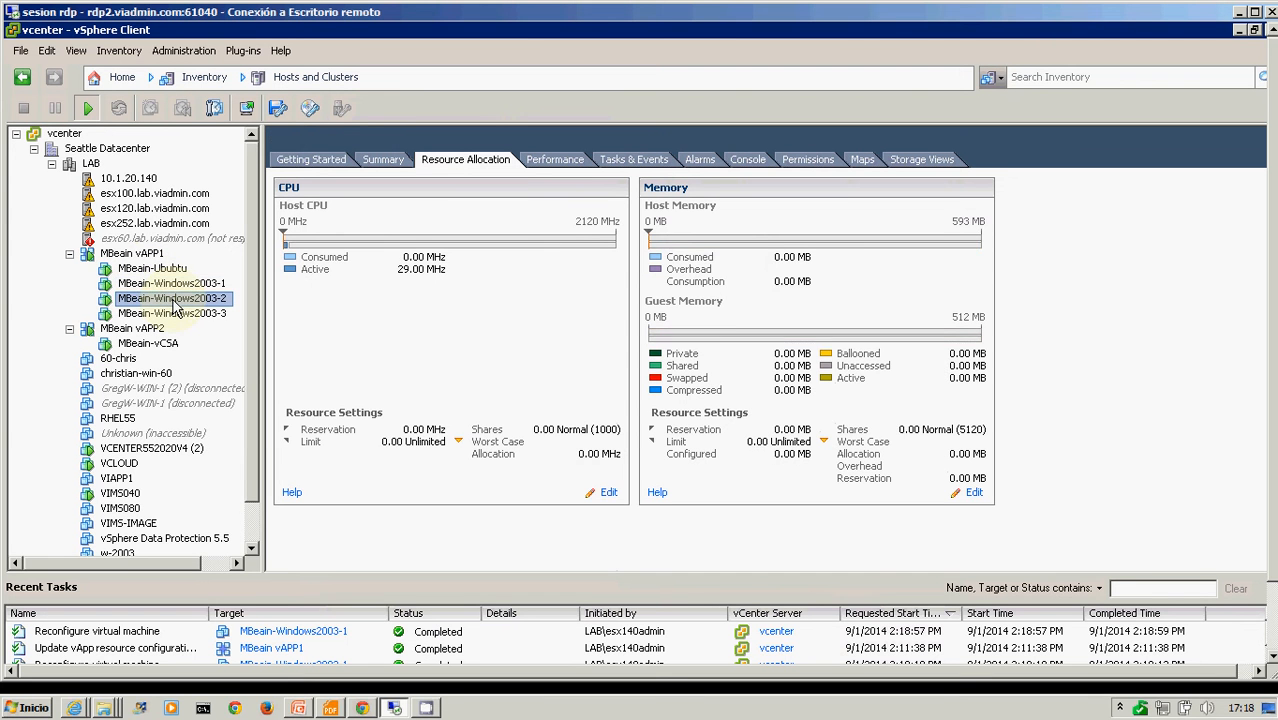
{"action": "left_click", "coordinate": [608, 494]}
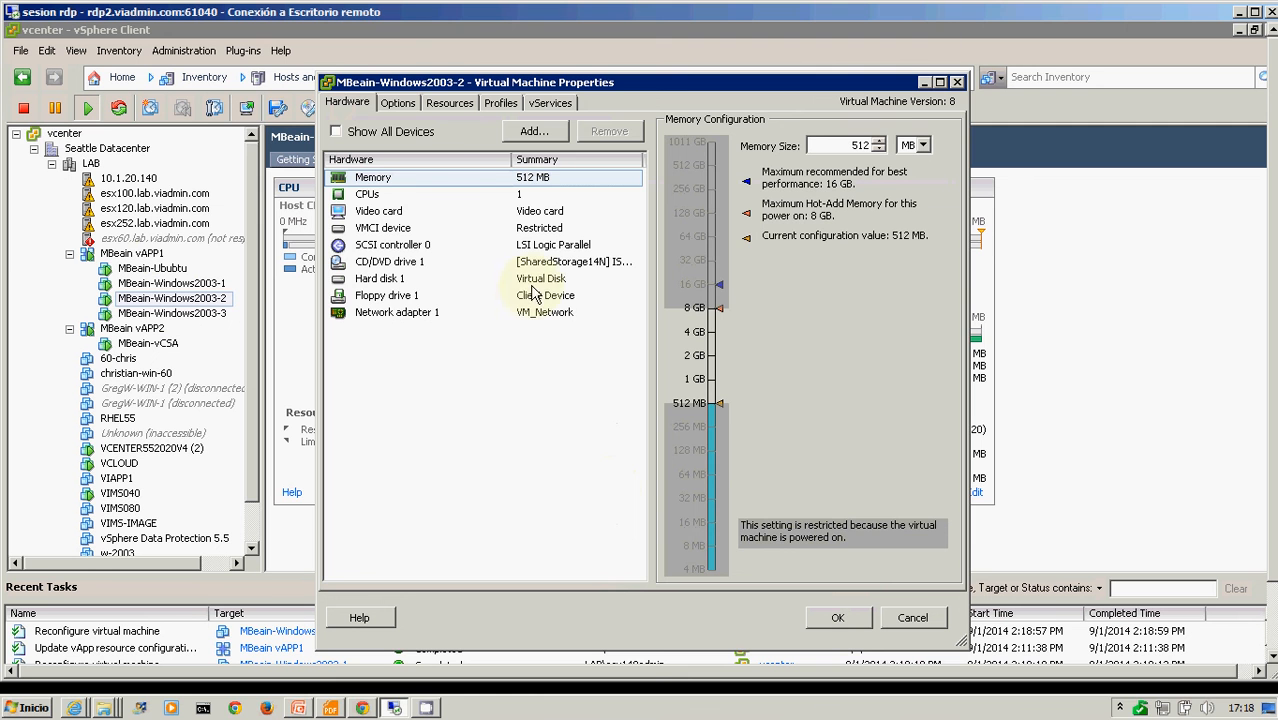
{"action": "left_click", "coordinate": [449, 103]}
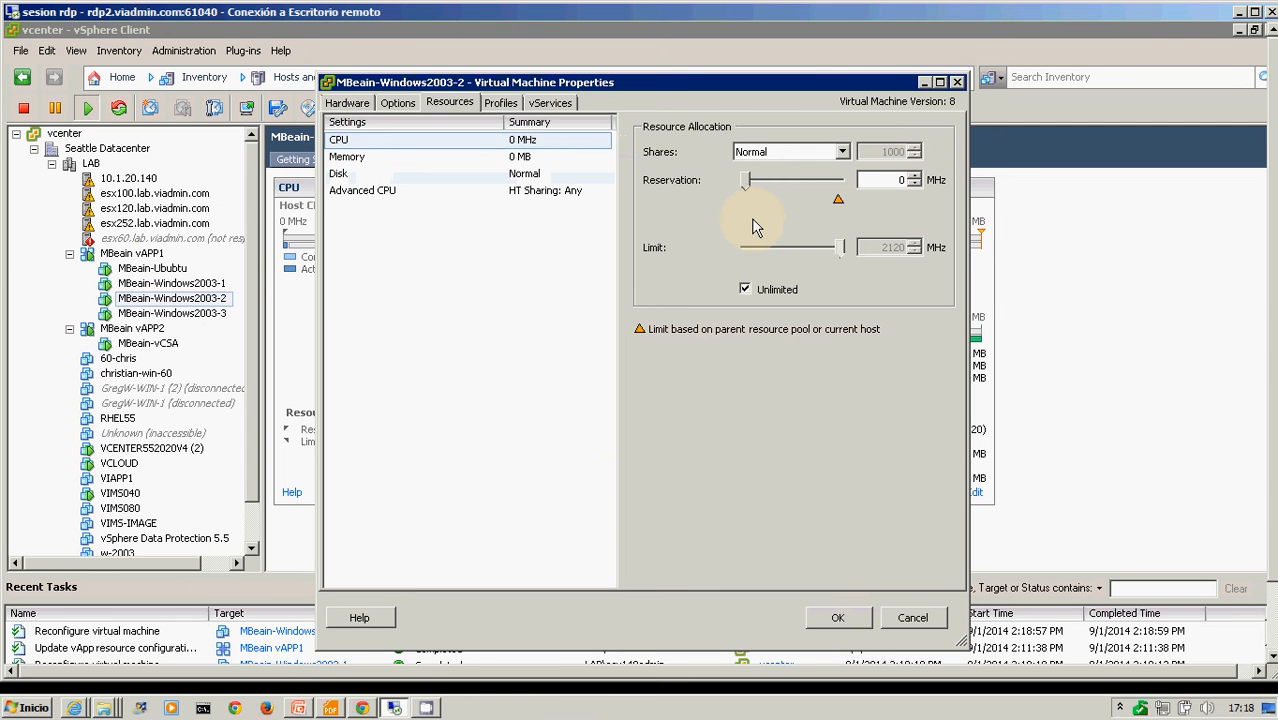
{"action": "left_click", "coordinate": [825, 156]}
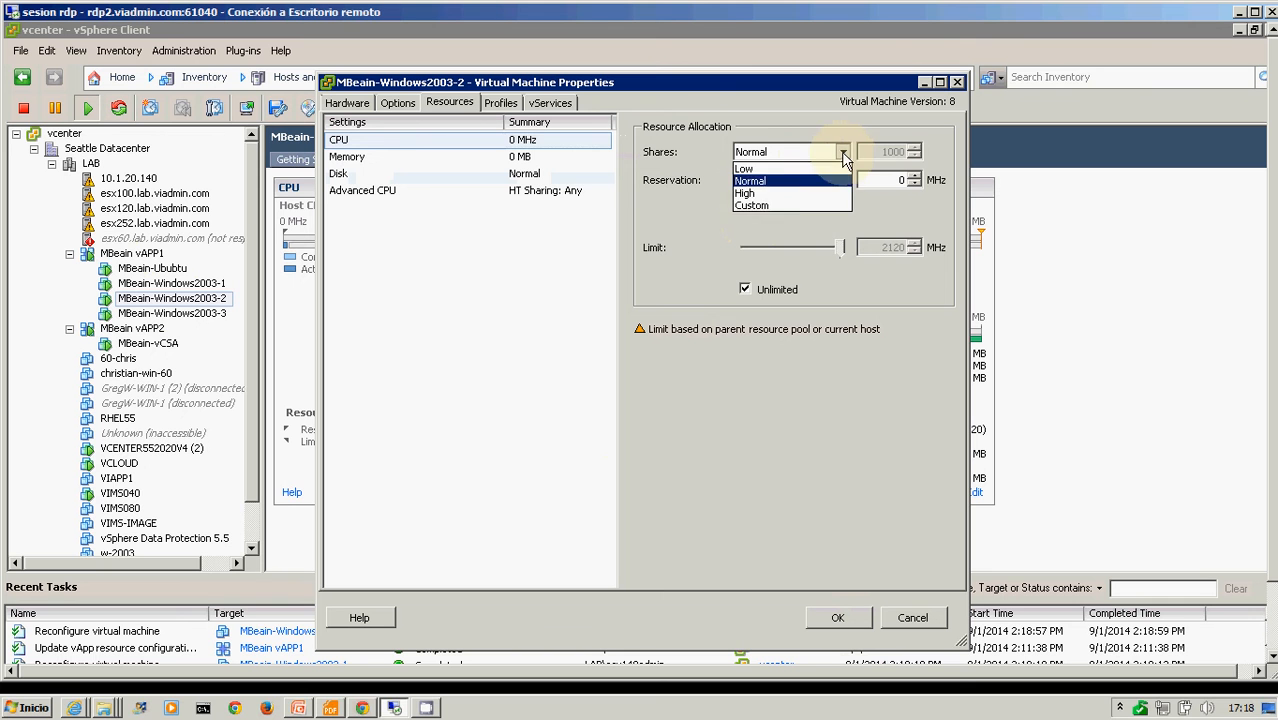
{"action": "left_click", "coordinate": [745, 169]}
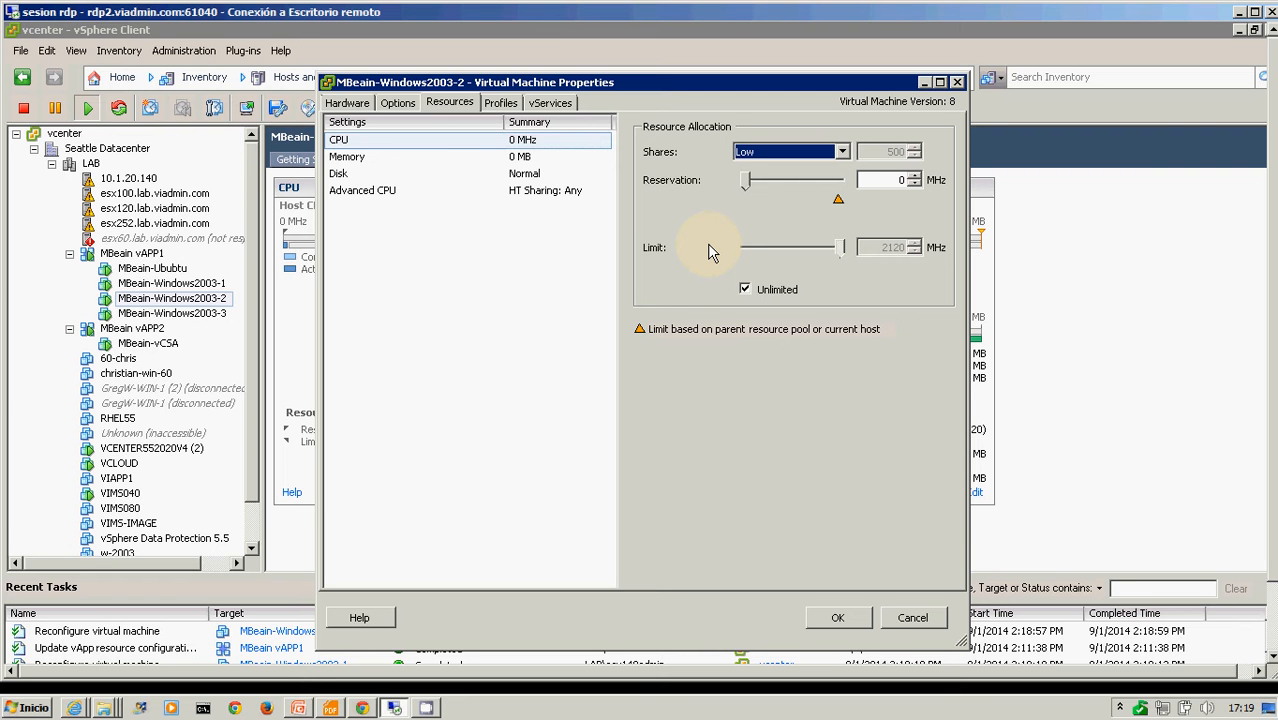
{"action": "left_click", "coordinate": [836, 620]}
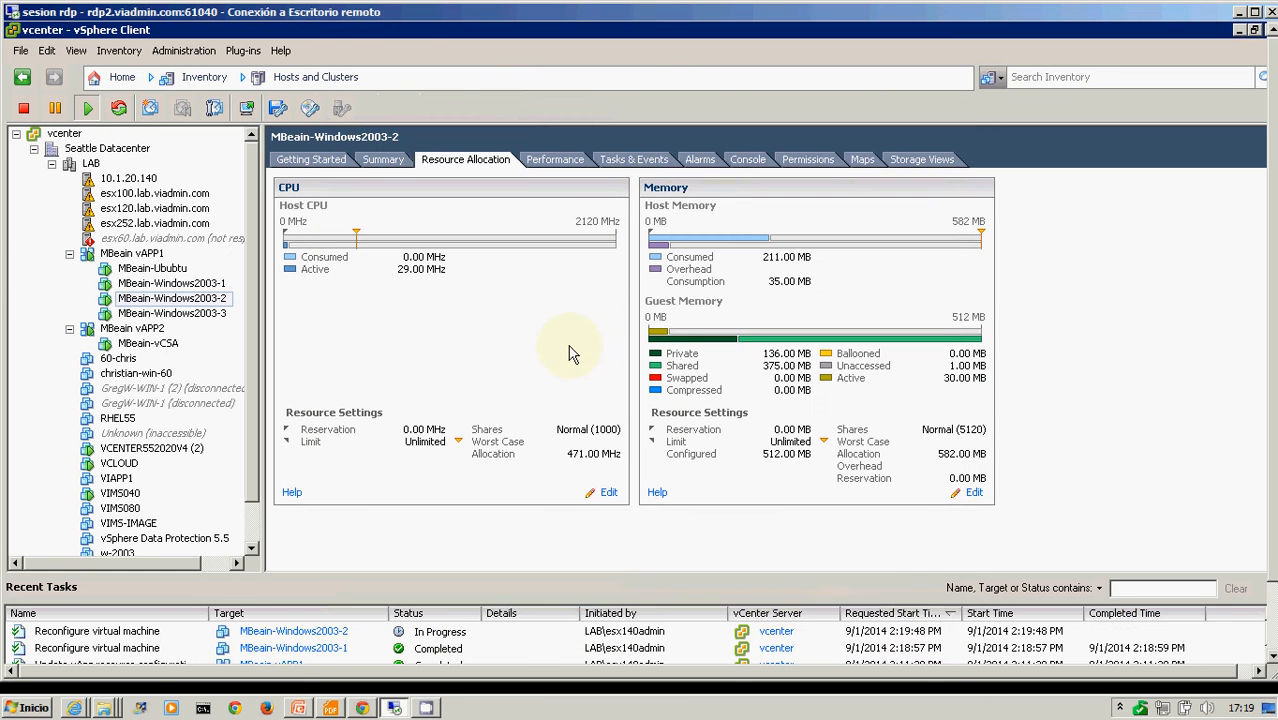
Compare the CPU shares of the virtual machines in the MBeain vAPP1 resource allocation.
{"action": "left_click", "coordinate": [135, 254]}
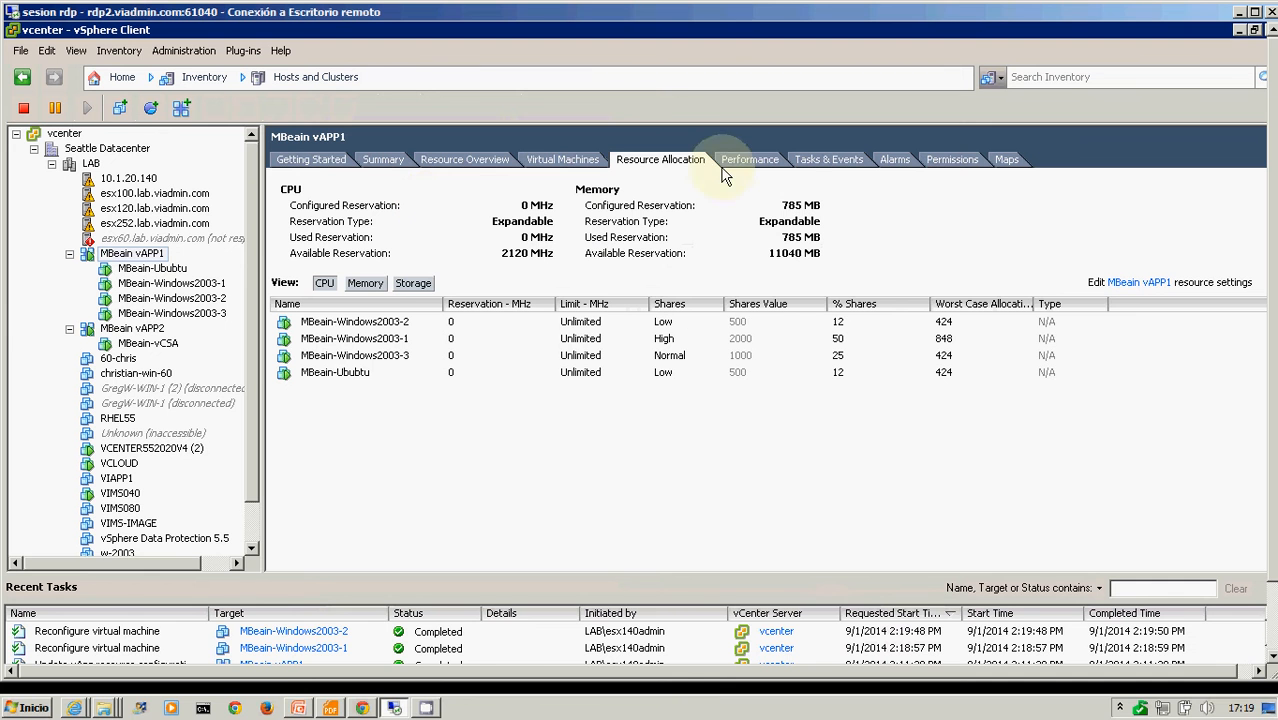
{"action": "left_click", "coordinate": [585, 339]}
{"action": "left_click", "coordinate": [680, 356]}
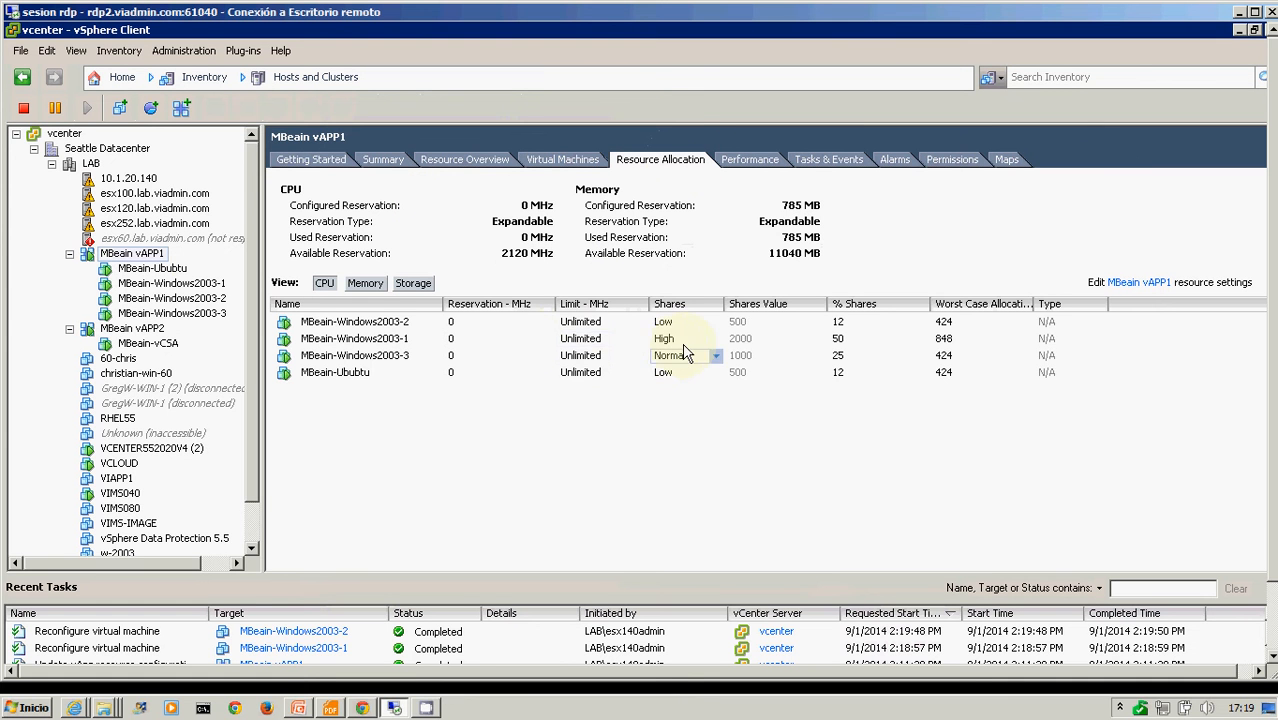
{"action": "left_click", "coordinate": [736, 408]}
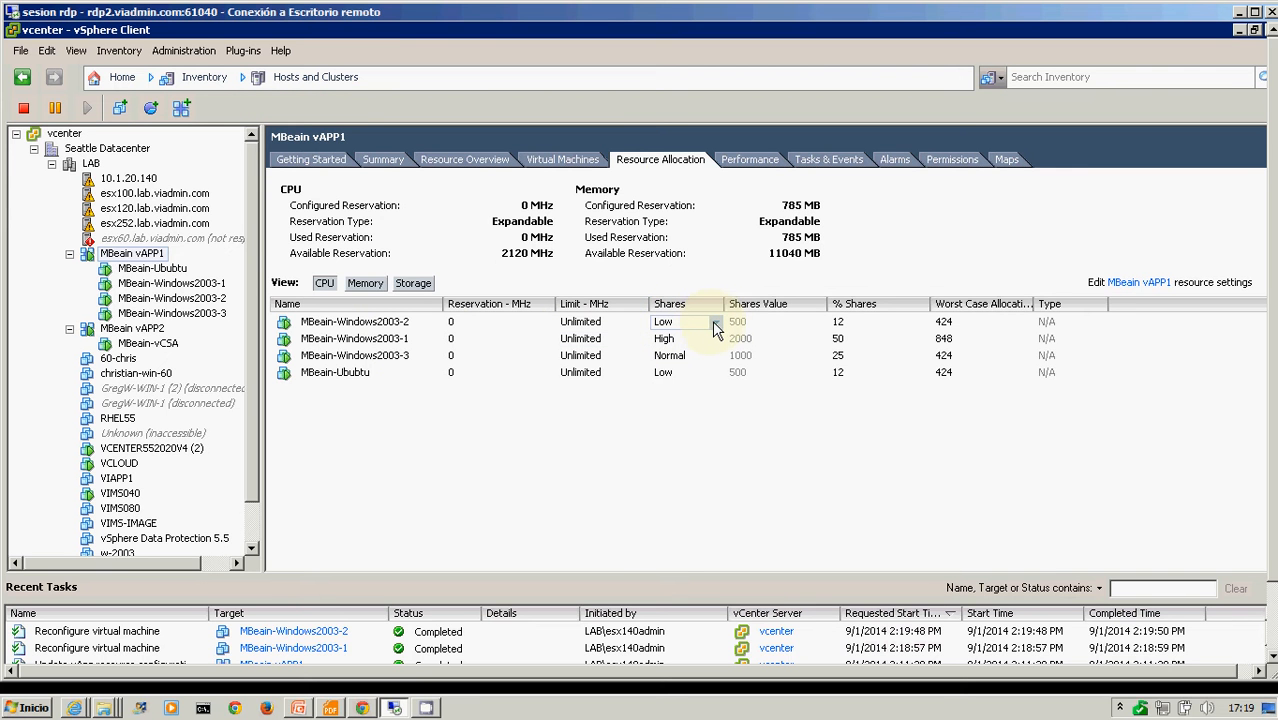
Inspect the share levels offered for MBeain-Windows2003-2 in the vApp's allocation list without changing them.
{"action": "left_click", "coordinate": [717, 324]}
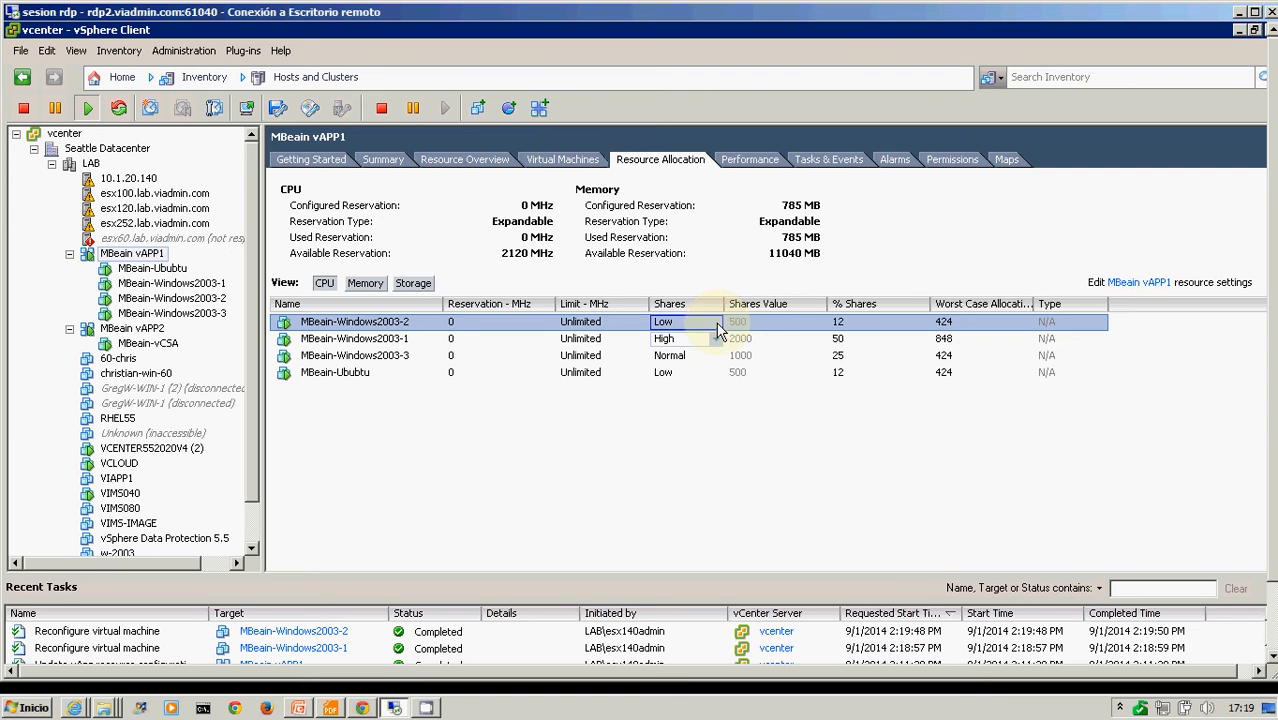
{"action": "left_click", "coordinate": [717, 324]}
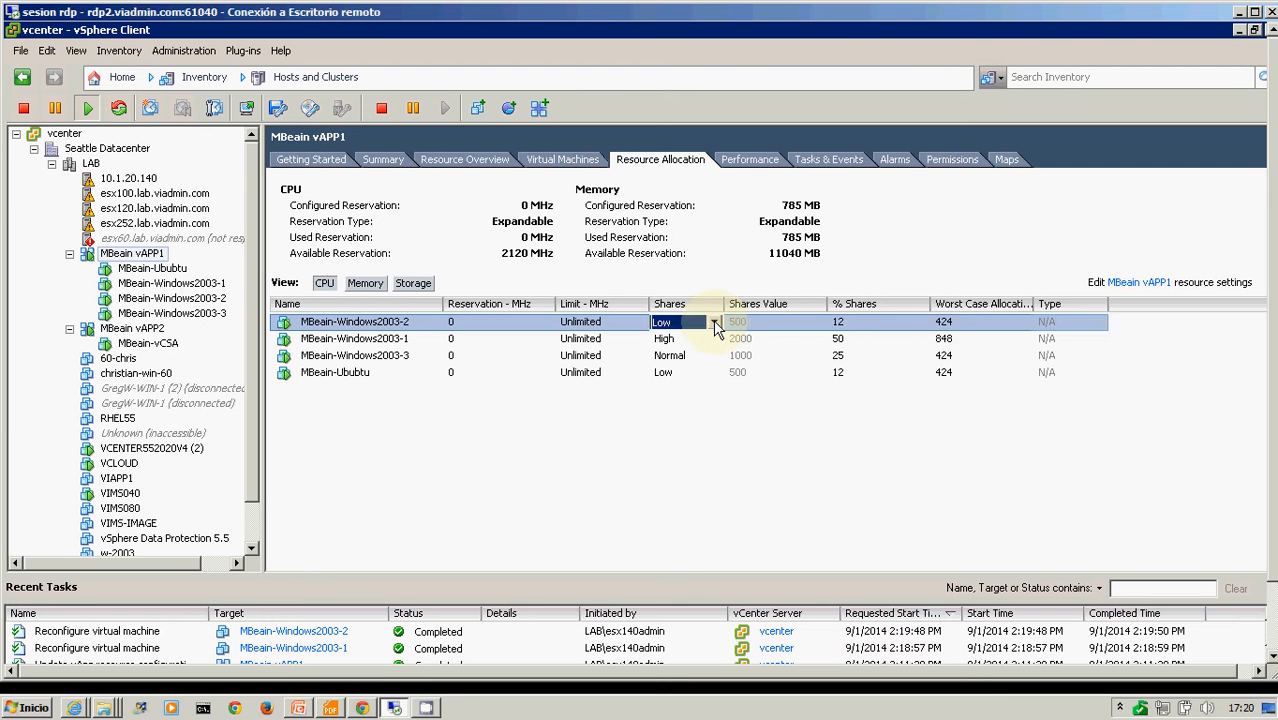
{"action": "left_click", "coordinate": [715, 323]}
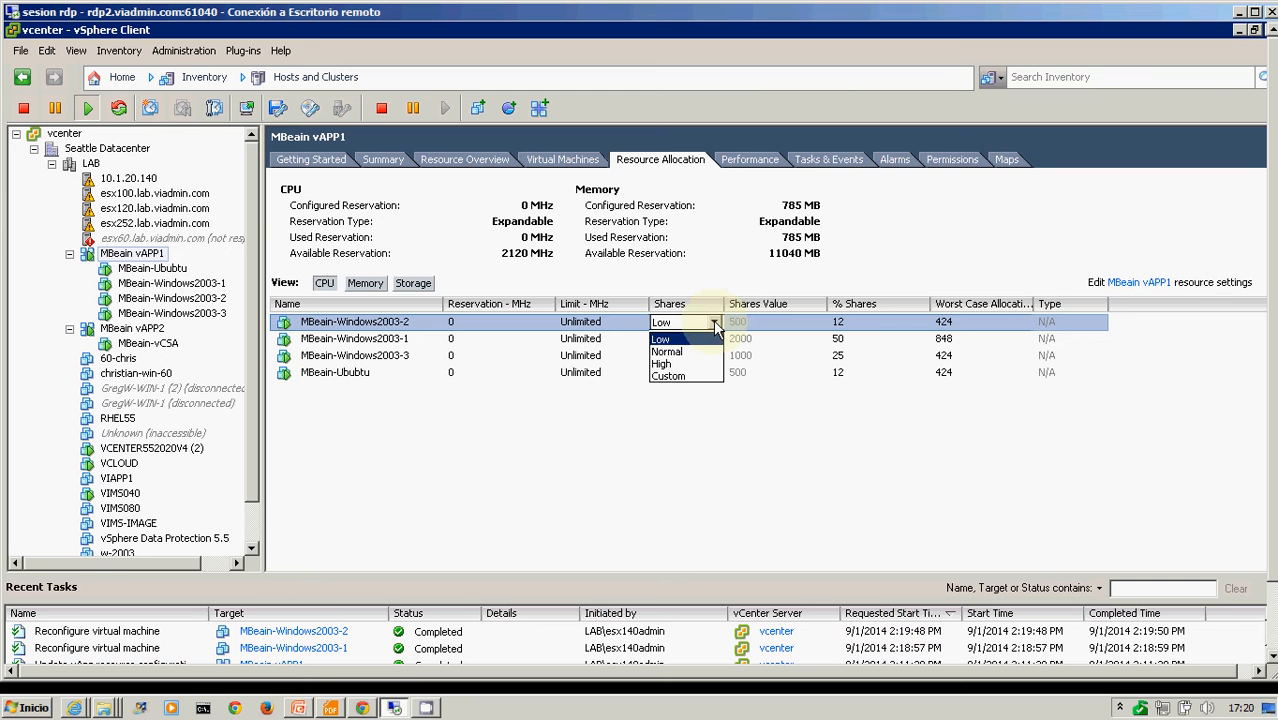
{"action": "left_click", "coordinate": [714, 322]}
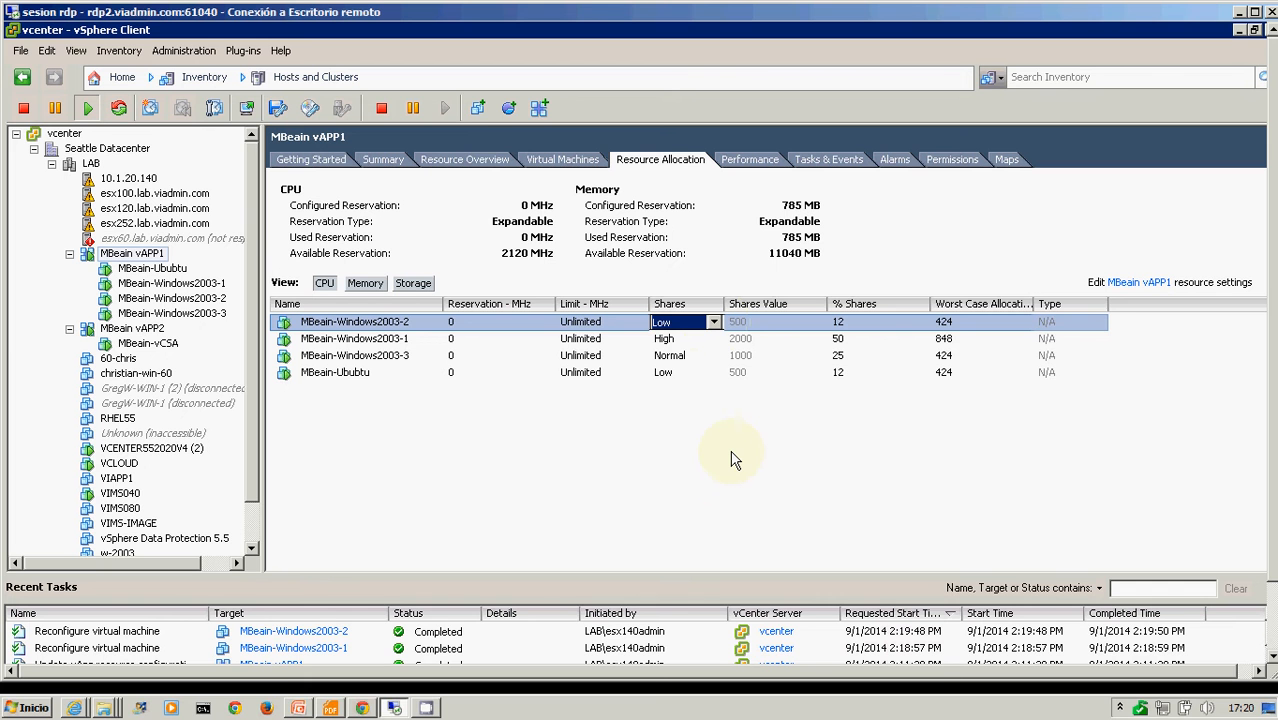
{"action": "left_click", "coordinate": [665, 447]}
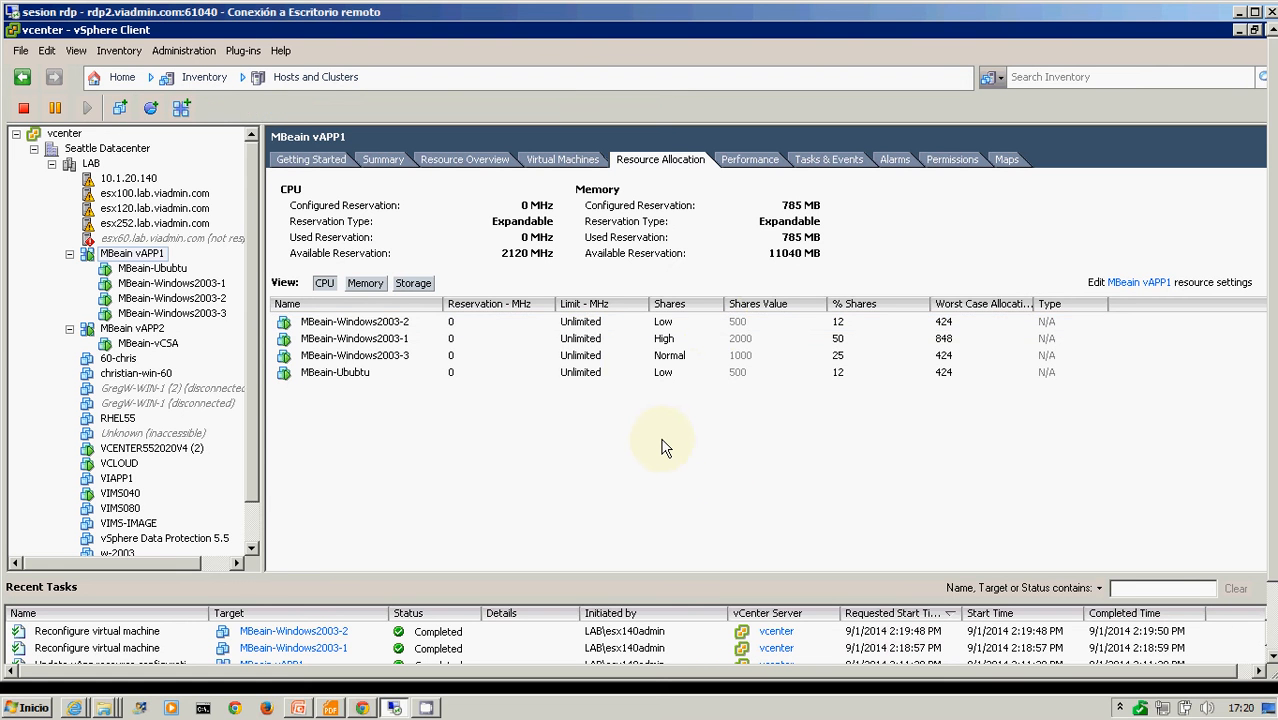
{"action": "left_click", "coordinate": [665, 340]}
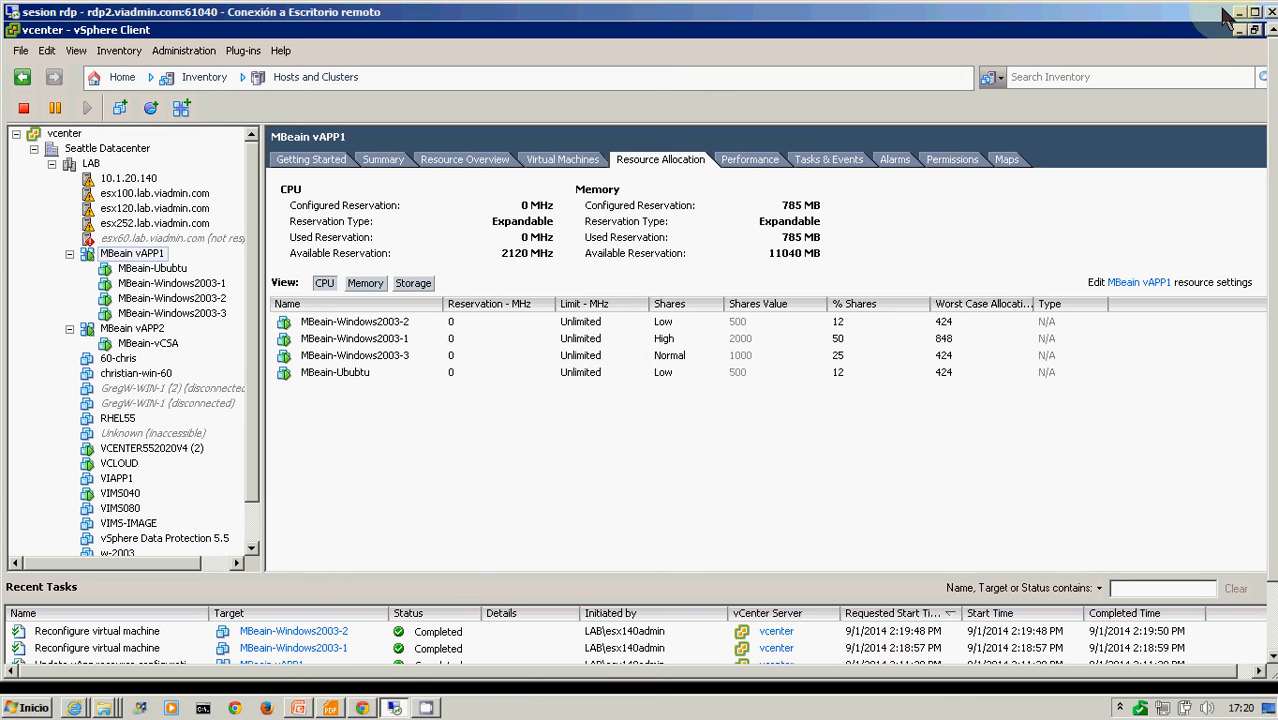
Show the remote desktop session full screen and bring up the MBeain-Windows2003-1 console window.
{"action": "left_click", "coordinate": [1255, 12]}
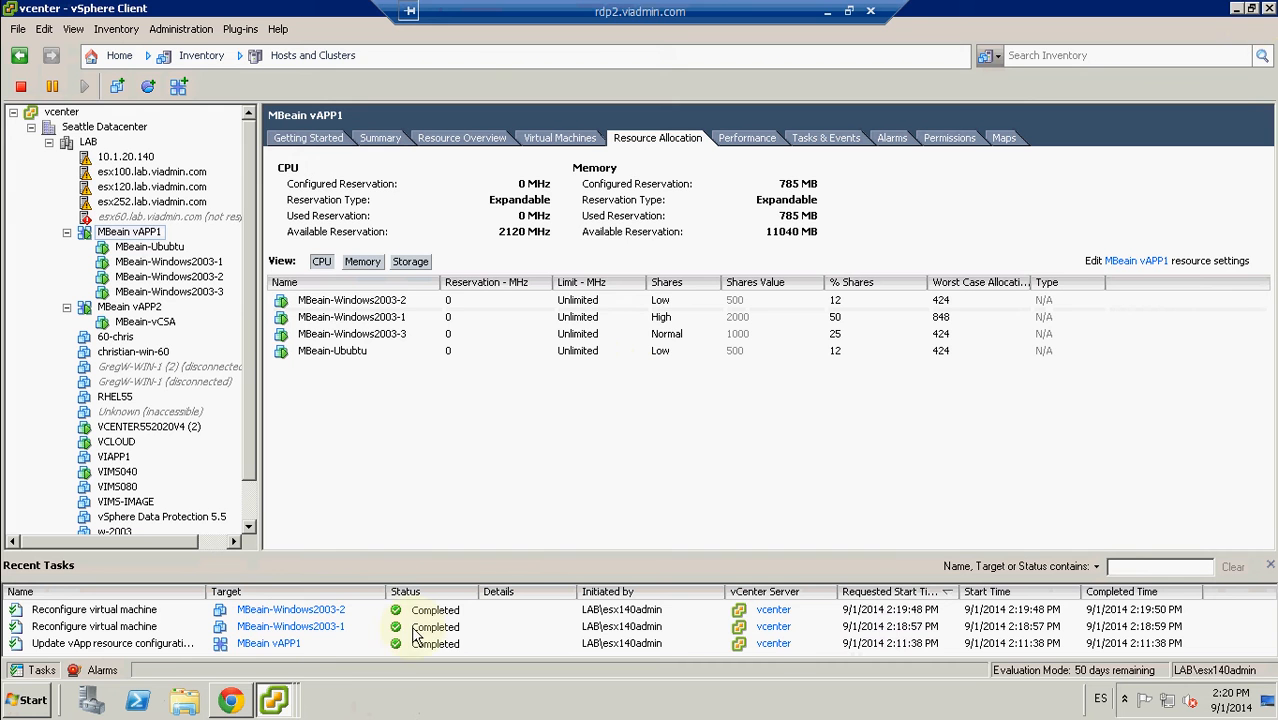
{"action": "mouse_move", "coordinate": [273, 699]}
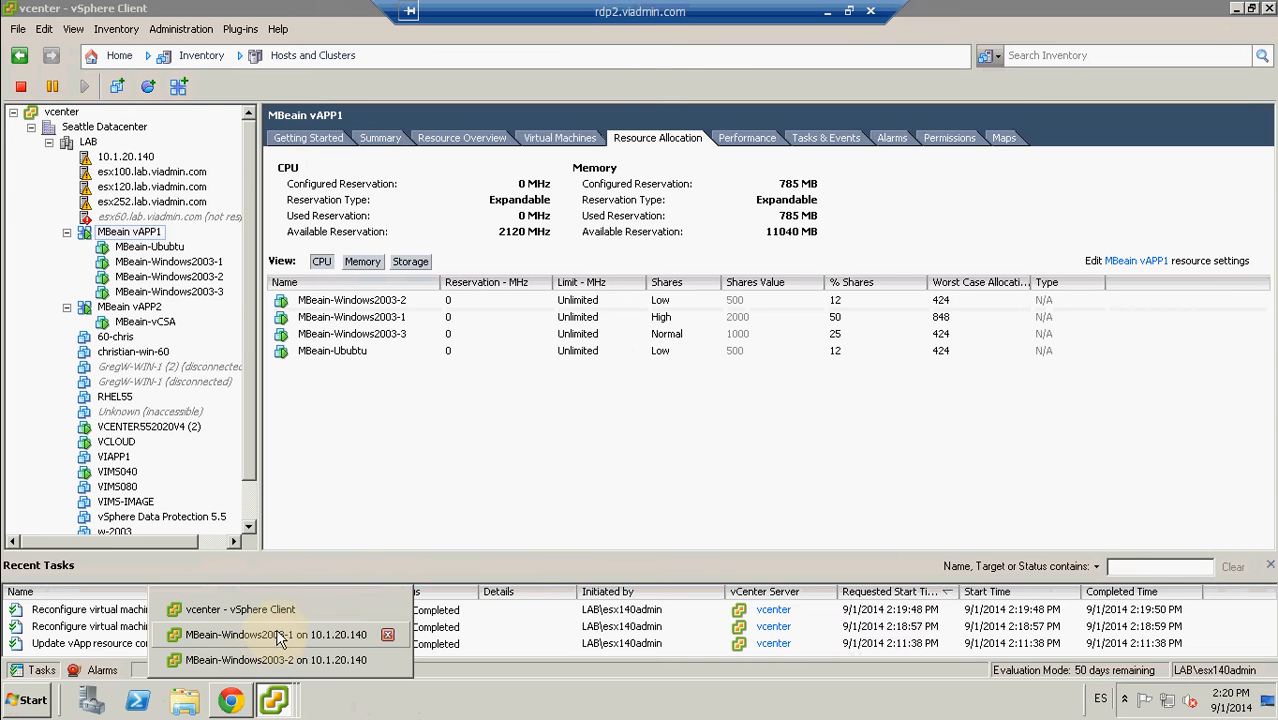
{"action": "left_click", "coordinate": [275, 640]}
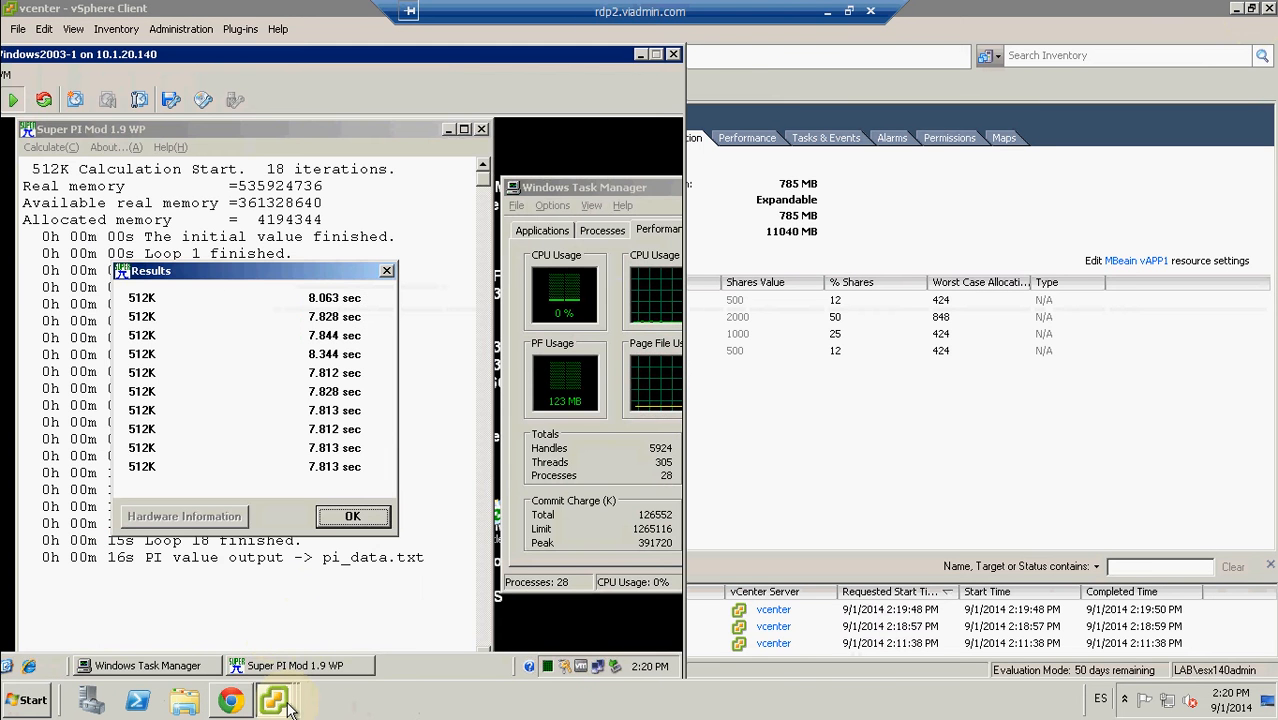
Bring up the MBeain-Windows2003-2 console alongside MBeain-Windows2003-1 and close the old Super PI results in MBeain-Windows2003-1.
{"action": "mouse_move", "coordinate": [285, 695]}
{"action": "left_click", "coordinate": [329, 661]}
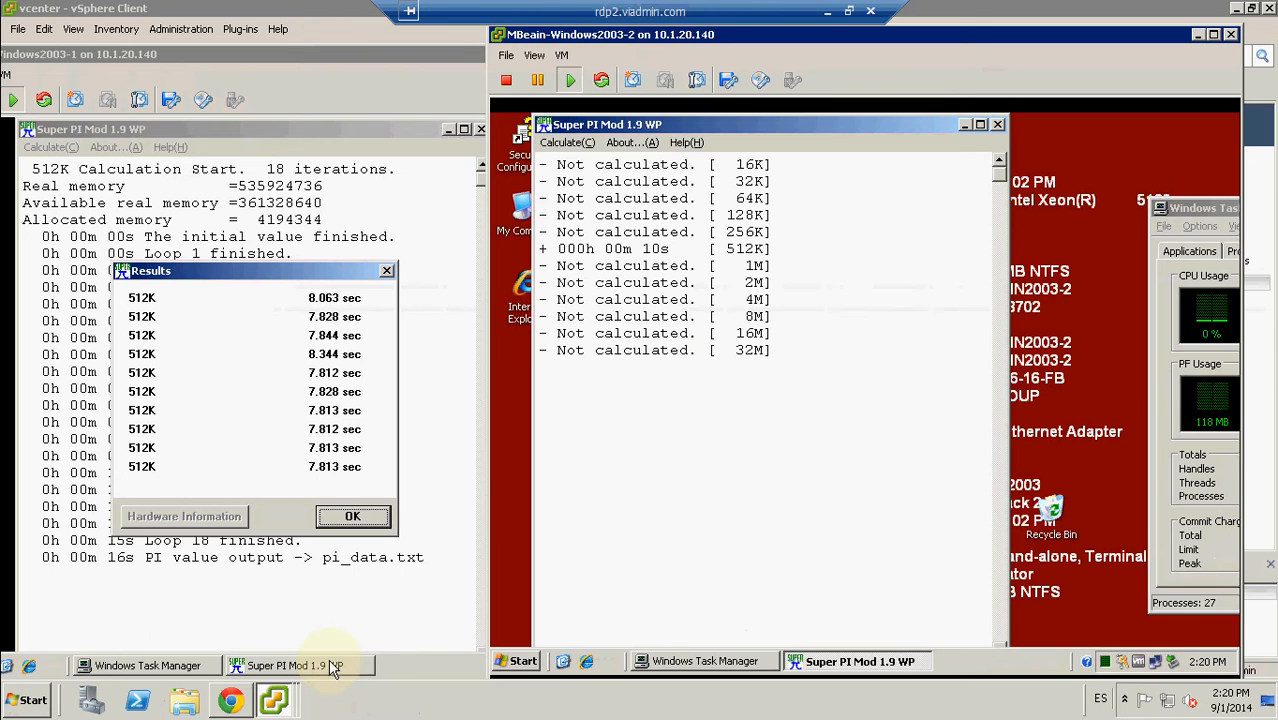
{"action": "left_click", "coordinate": [388, 276]}
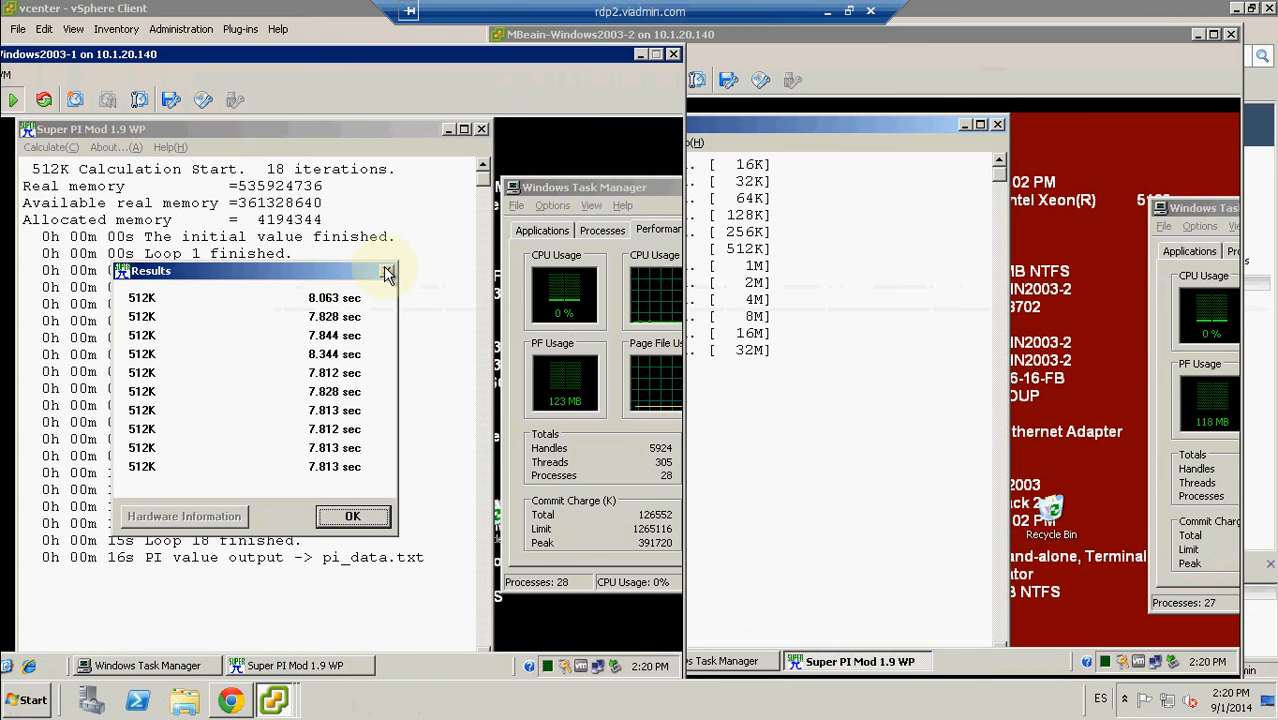
{"action": "left_click", "coordinate": [388, 274]}
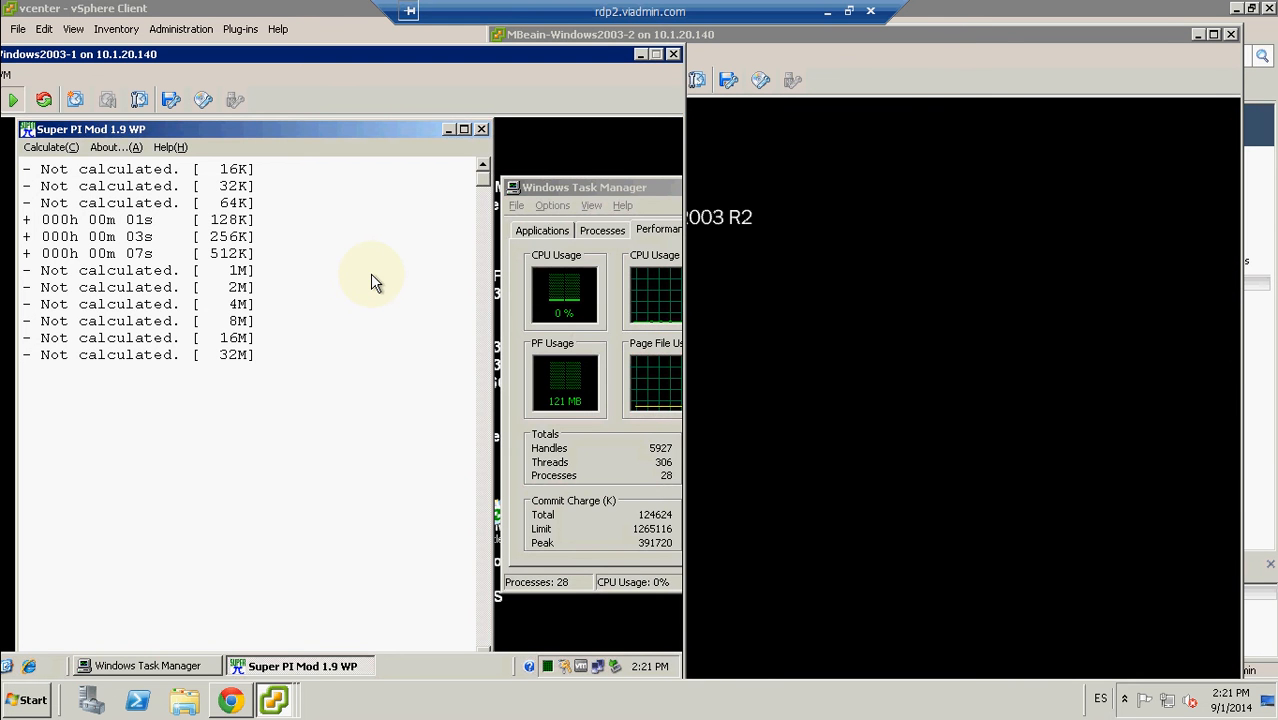
{"action": "left_click", "coordinate": [830, 360]}
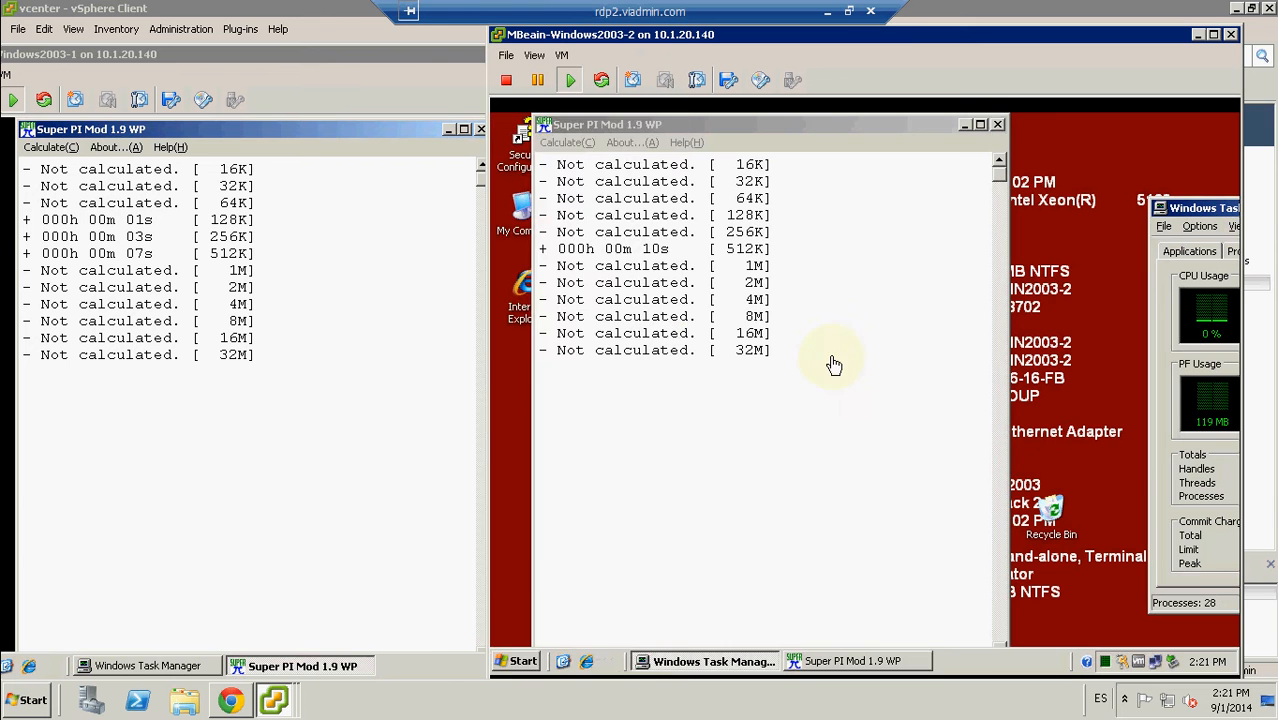
{"action": "left_click", "coordinate": [397, 385]}
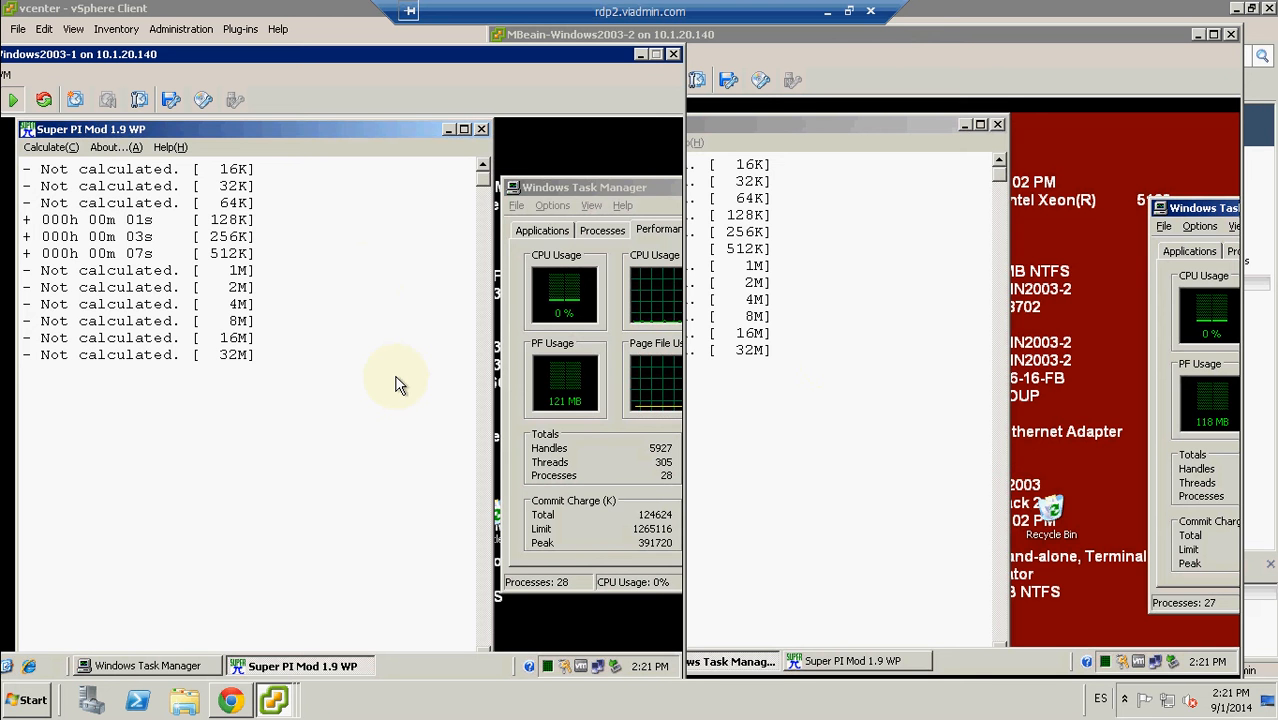
Set up a 512K-digit Super PI calculation in the MBeain-Windows2003-1 console, leaving its start prompt unconfirmed.
{"action": "left_click", "coordinate": [57, 151]}
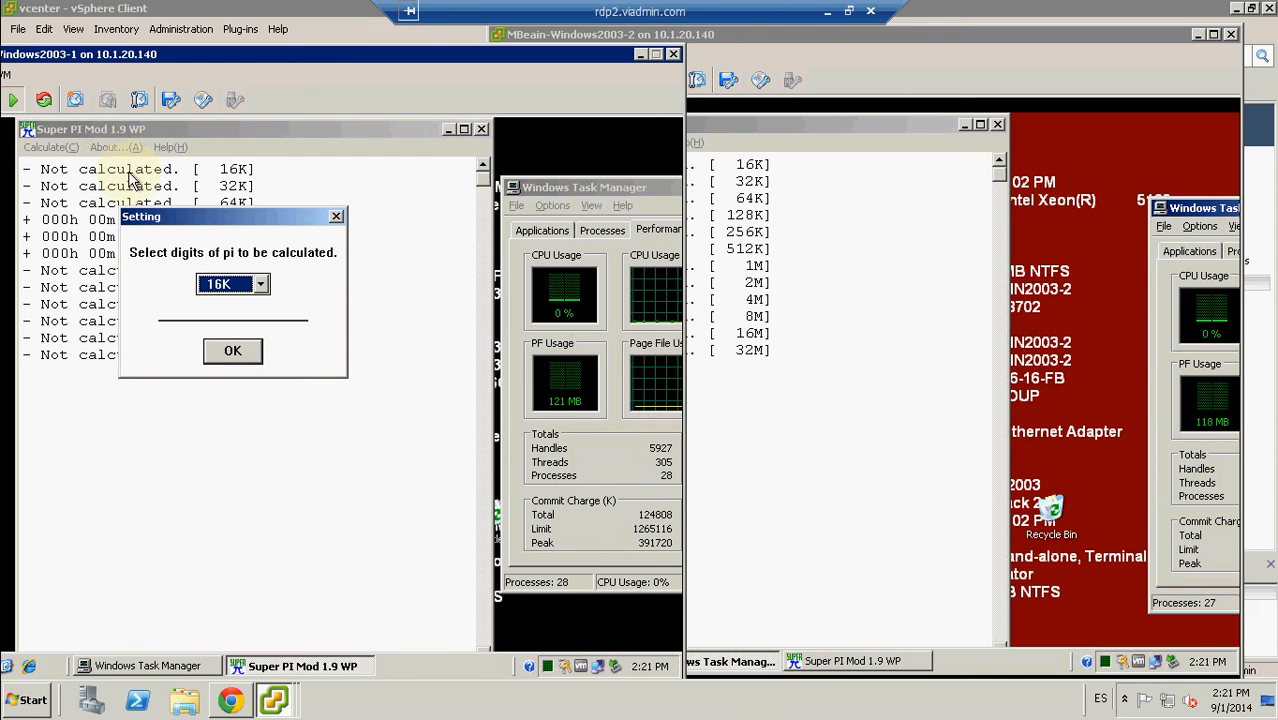
{"action": "left_click", "coordinate": [260, 284]}
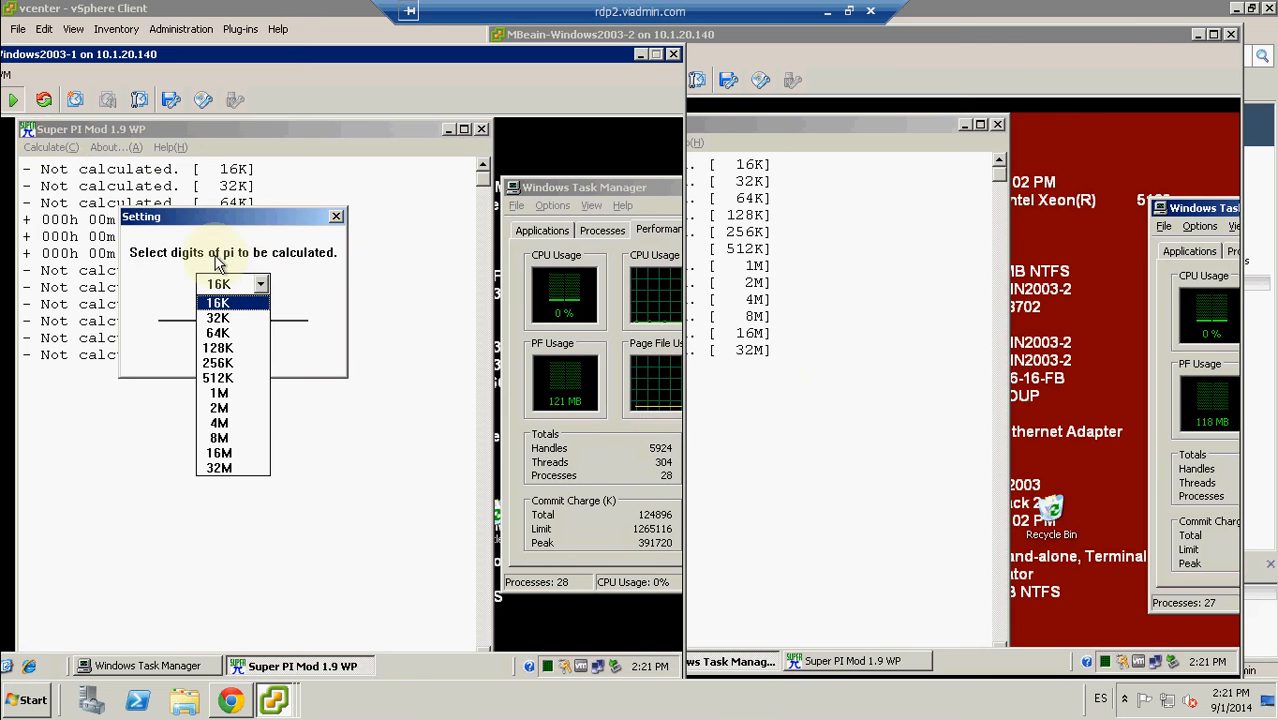
{"action": "left_click", "coordinate": [217, 379]}
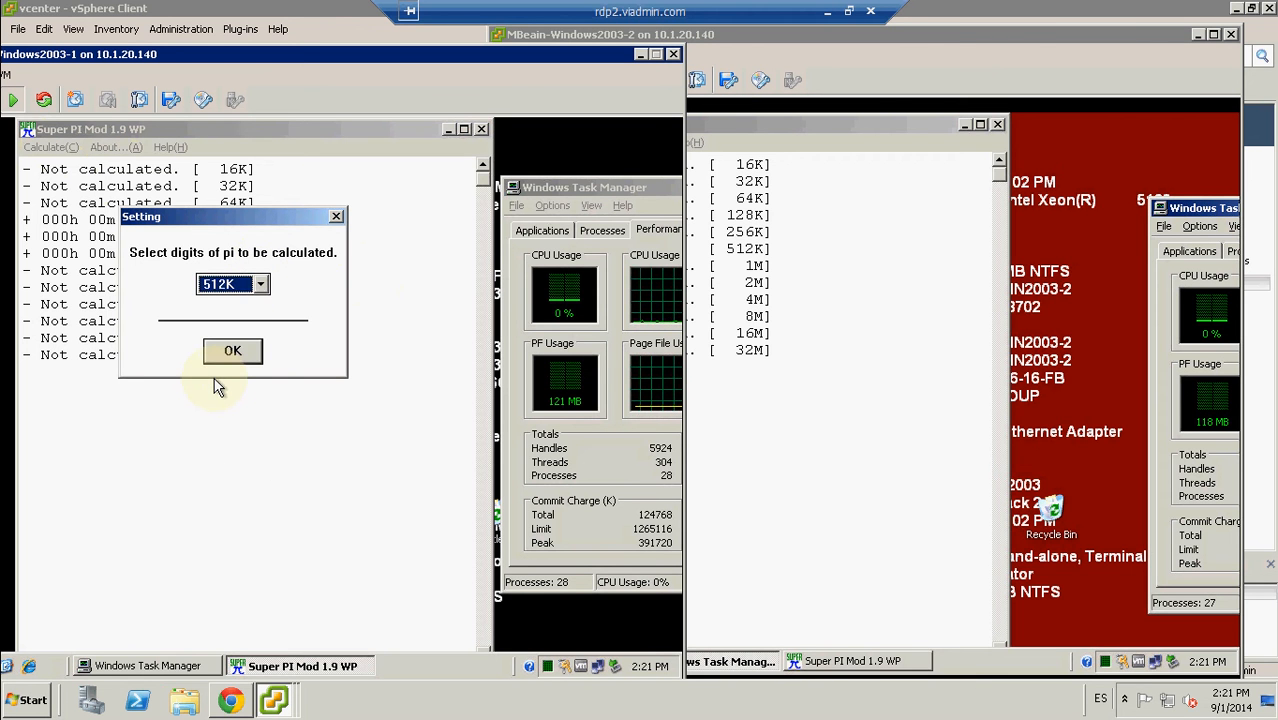
{"action": "left_click", "coordinate": [230, 356]}
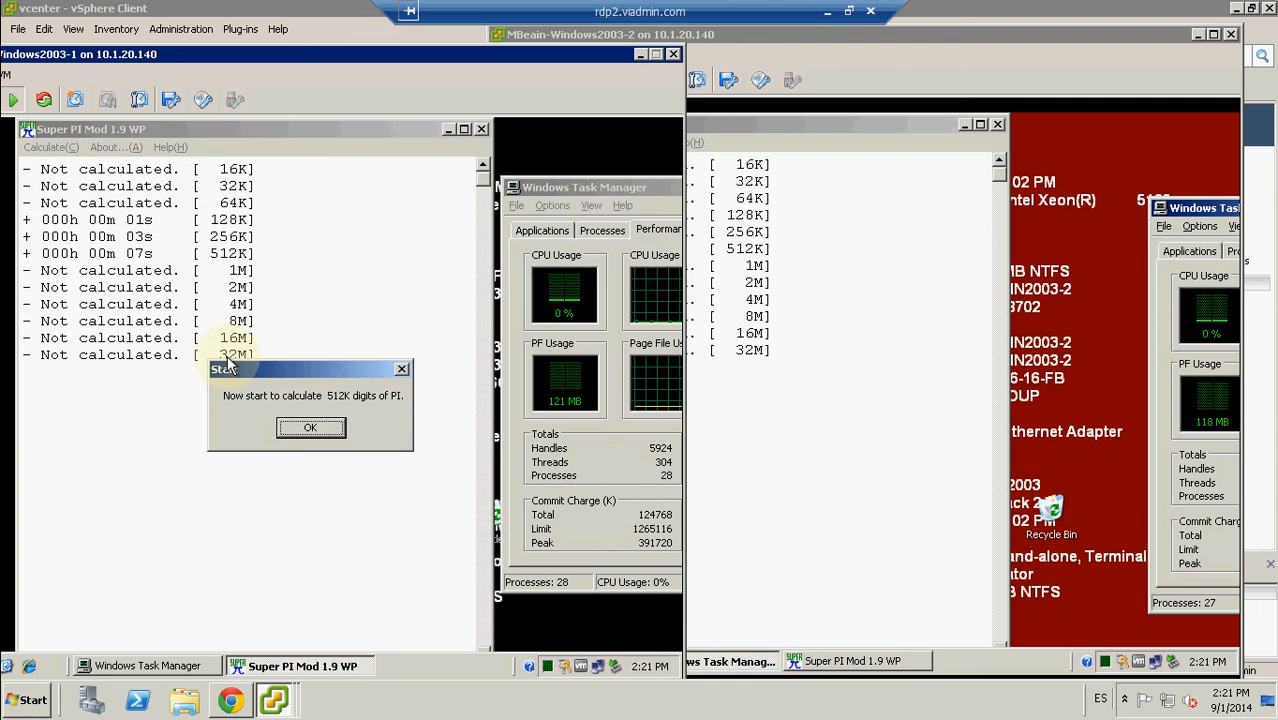
Set up a 512K-digit Super PI calculation in the MBeain-Windows2003-2 console, leaving its start prompt unconfirmed.
{"action": "left_click", "coordinate": [812, 413]}
{"action": "left_click", "coordinate": [567, 142]}
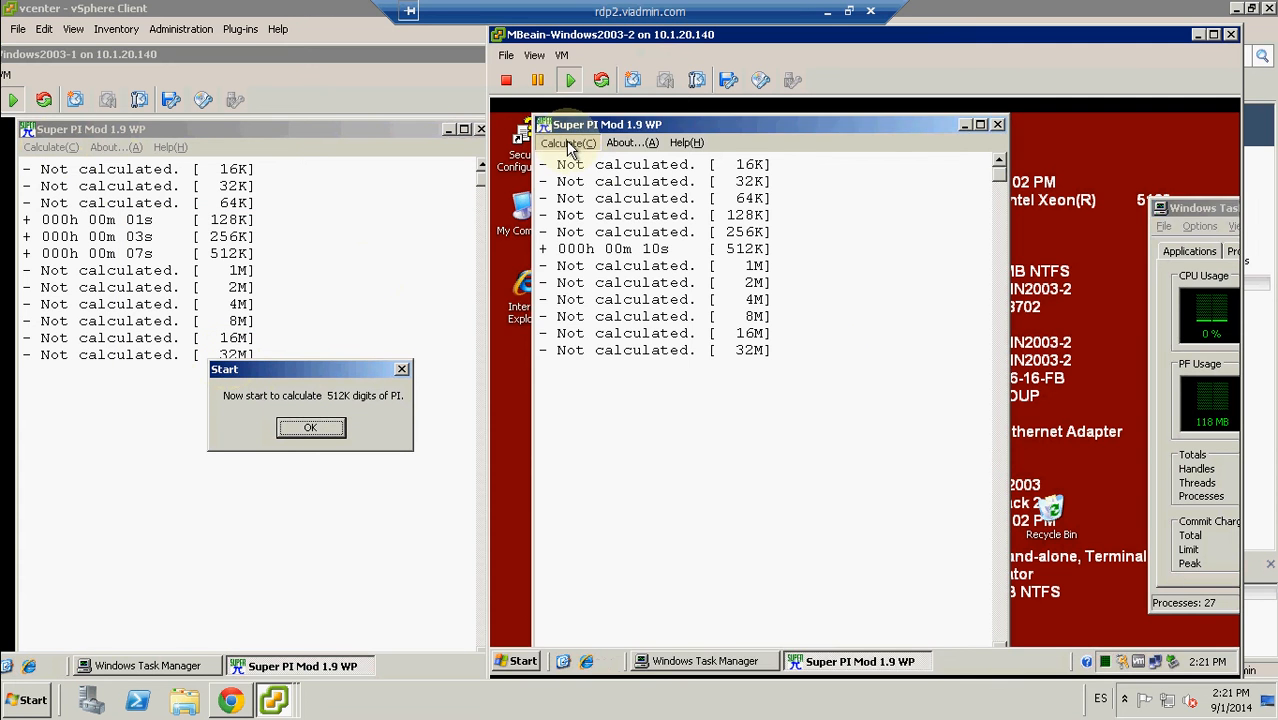
{"action": "left_click", "coordinate": [572, 162]}
{"action": "left_click", "coordinate": [762, 285]}
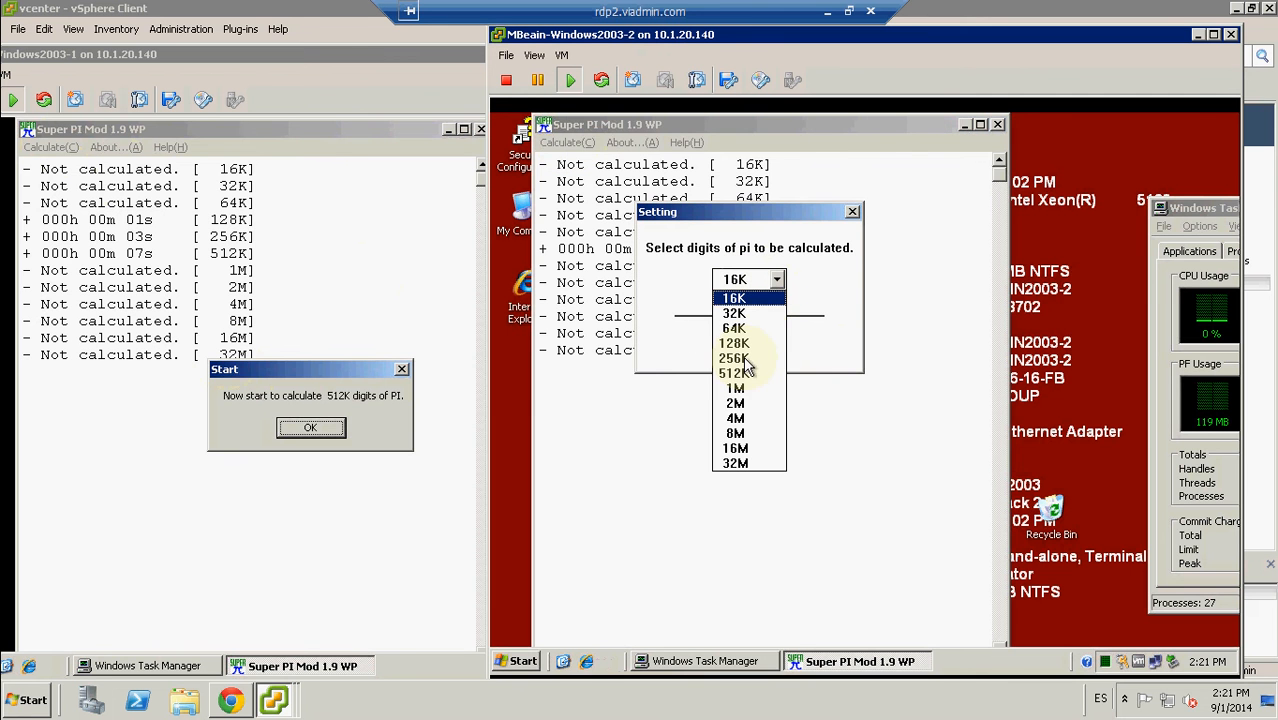
{"action": "left_click", "coordinate": [738, 373]}
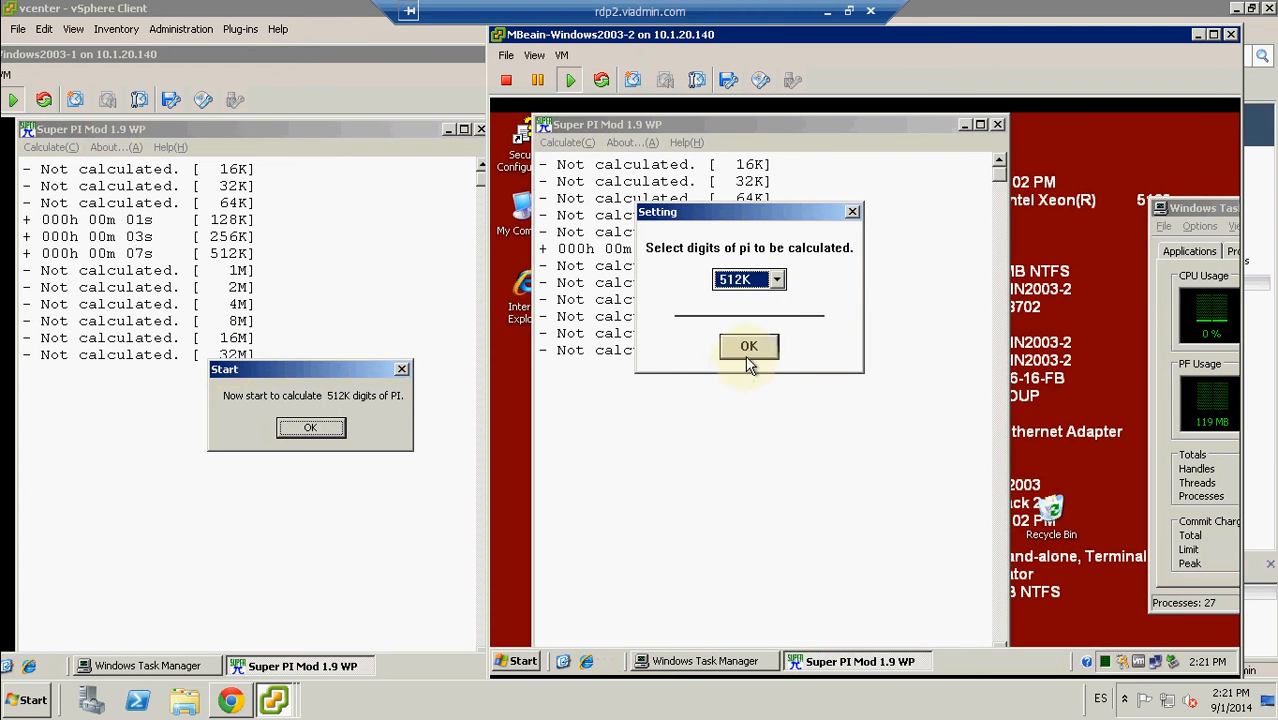
{"action": "left_click", "coordinate": [748, 346]}
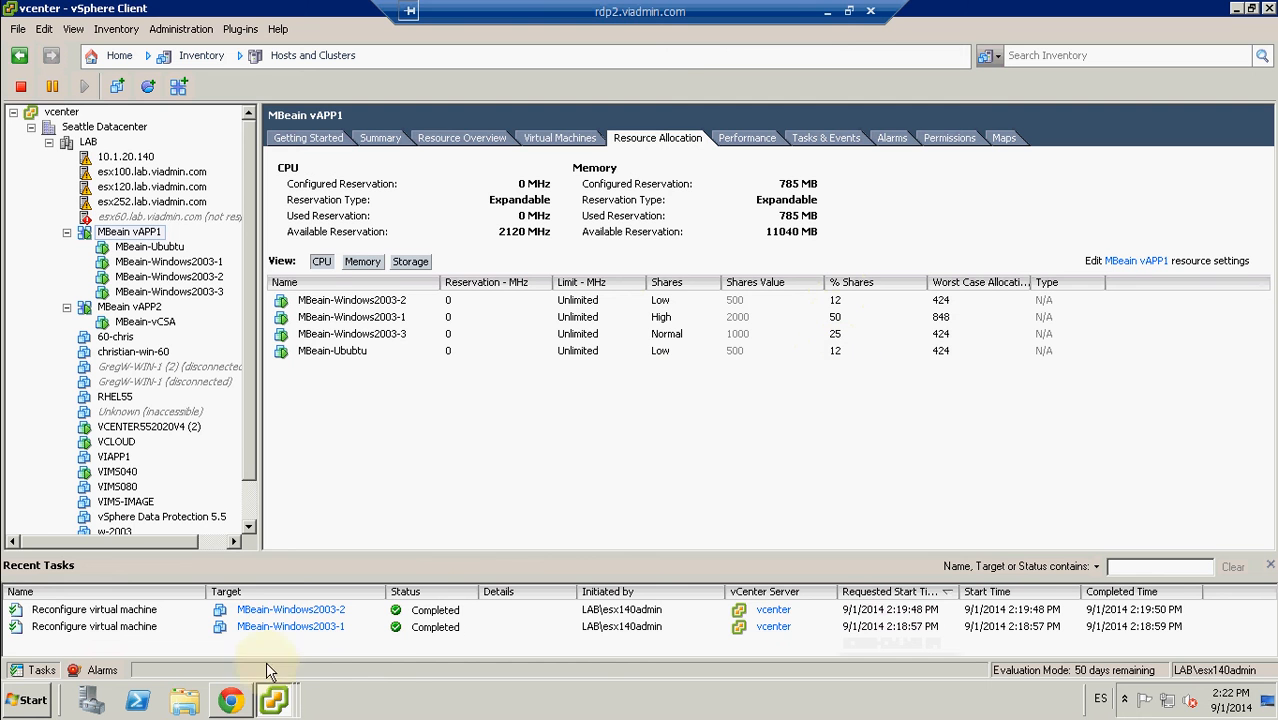
Bring up both console windows, run their prepared 512K calculations at the same time, and dismiss the results in MBeain-Windows2003-2.
{"action": "mouse_move", "coordinate": [273, 700]}
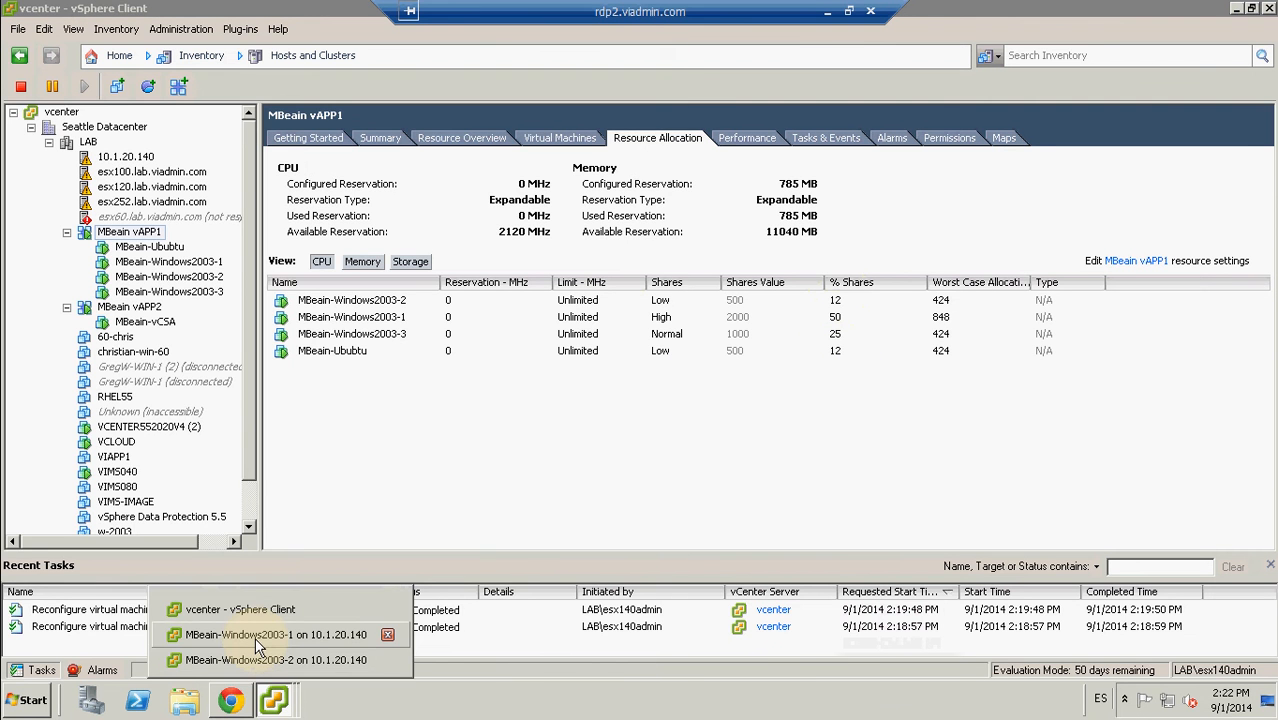
{"action": "left_click", "coordinate": [255, 638]}
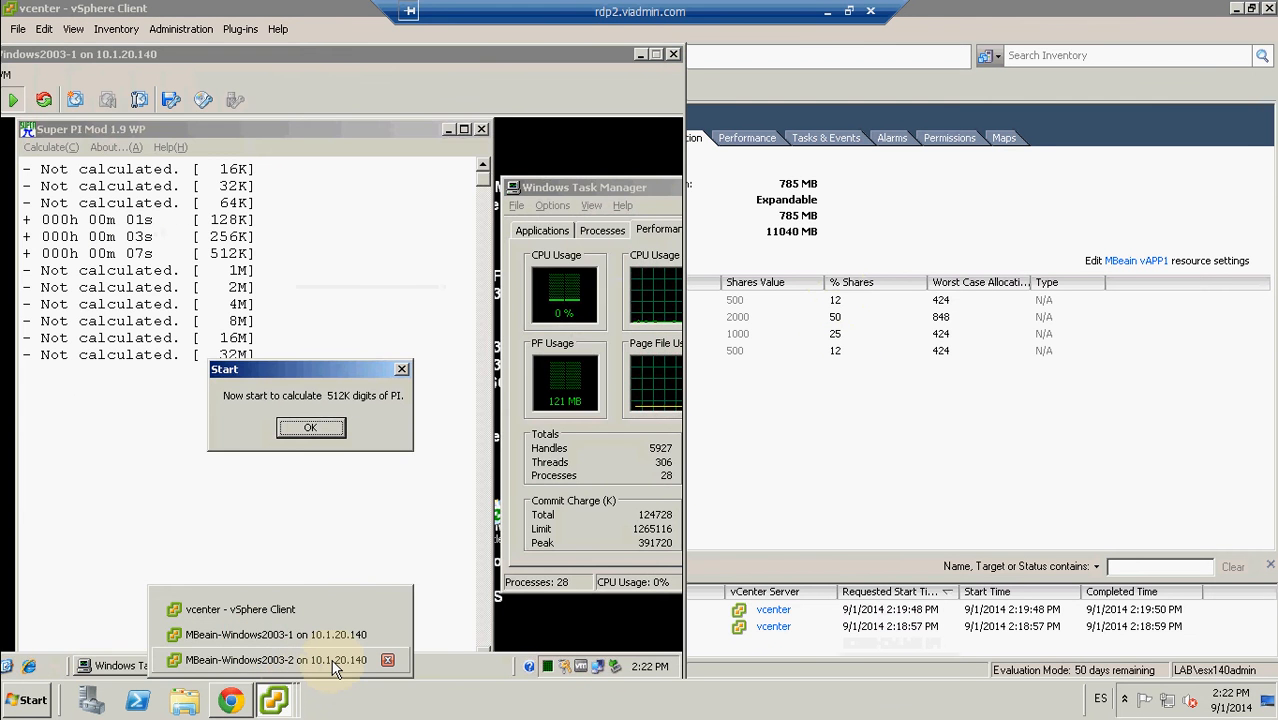
{"action": "left_click", "coordinate": [335, 662]}
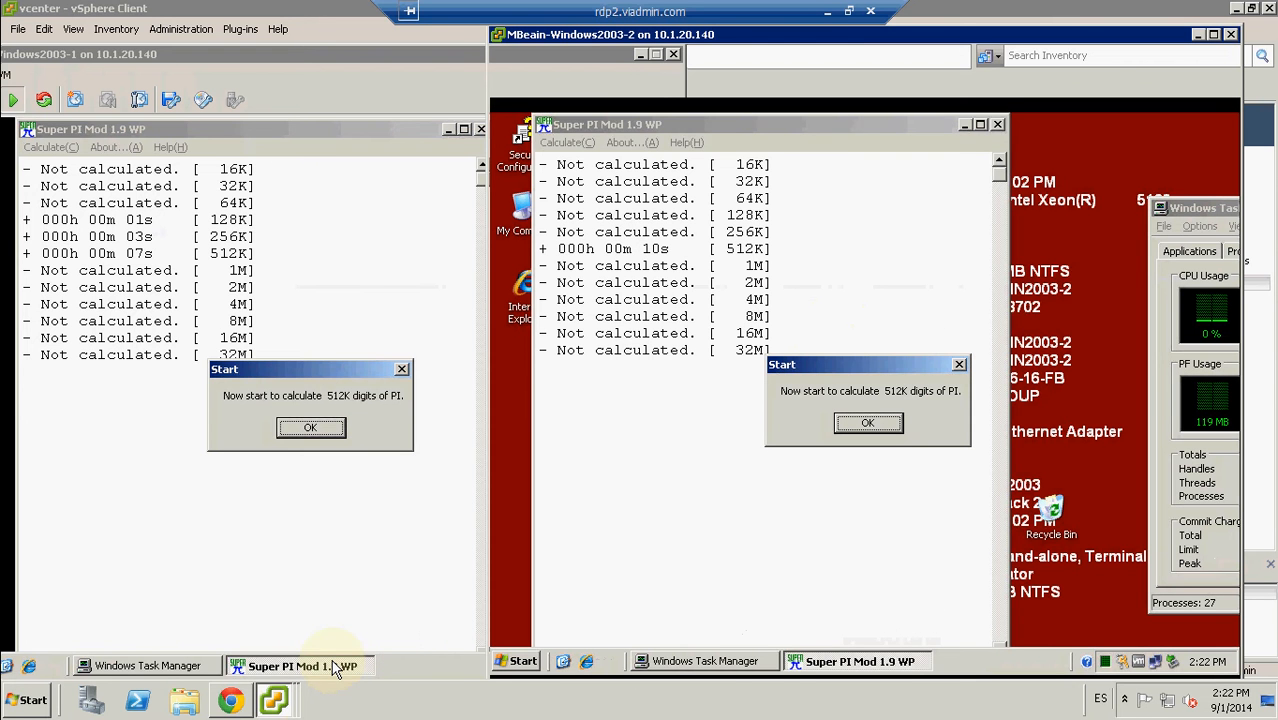
{"action": "left_click", "coordinate": [331, 310]}
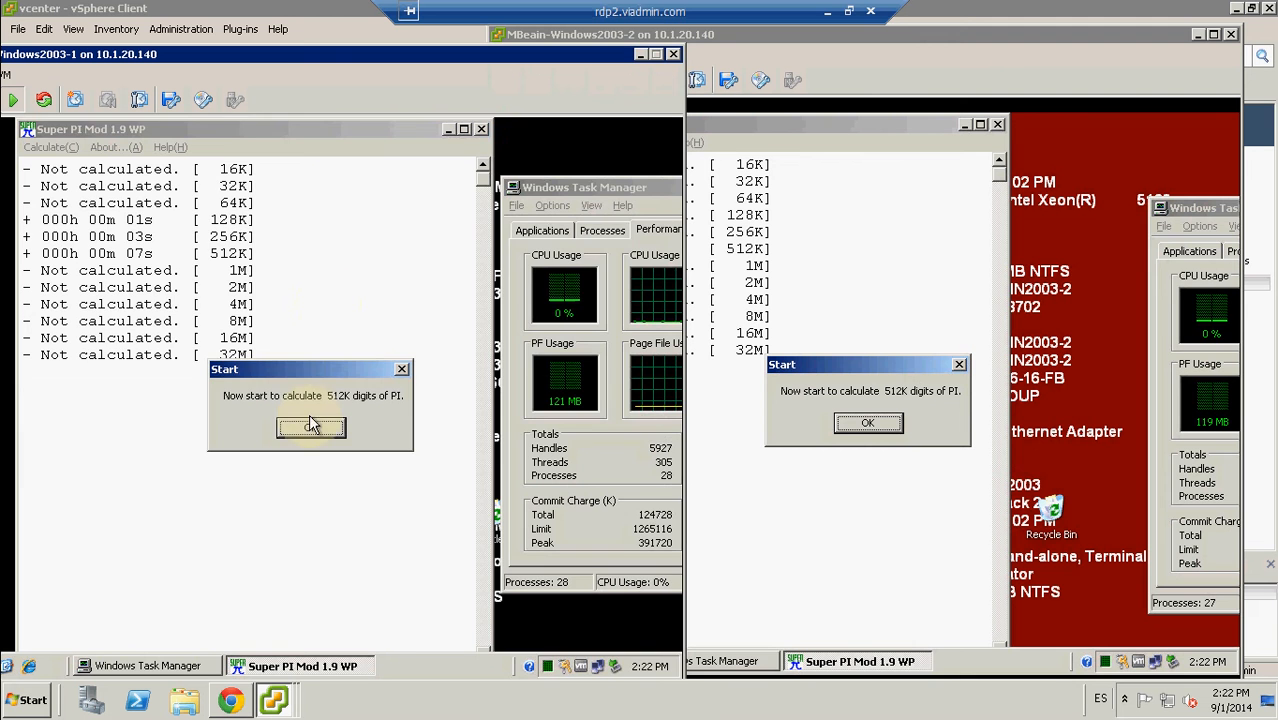
{"action": "left_click", "coordinate": [311, 428]}
{"action": "left_click", "coordinate": [862, 424]}
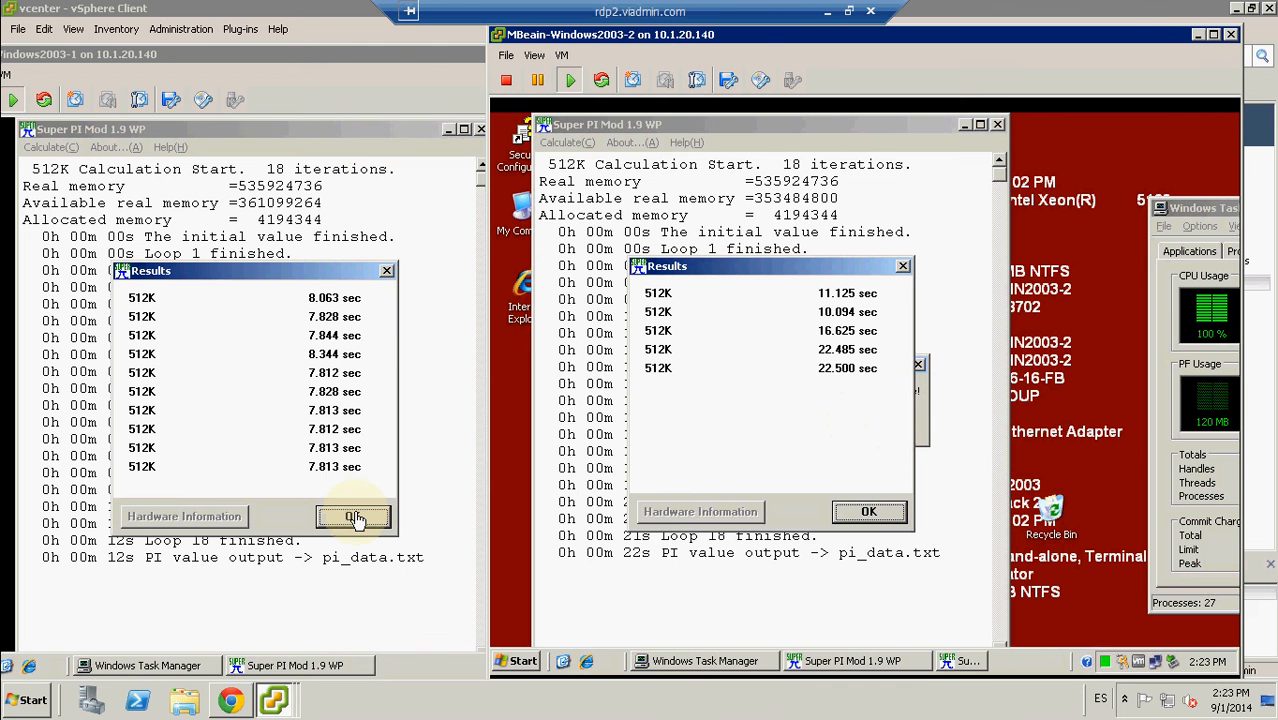
{"action": "left_click", "coordinate": [868, 511]}
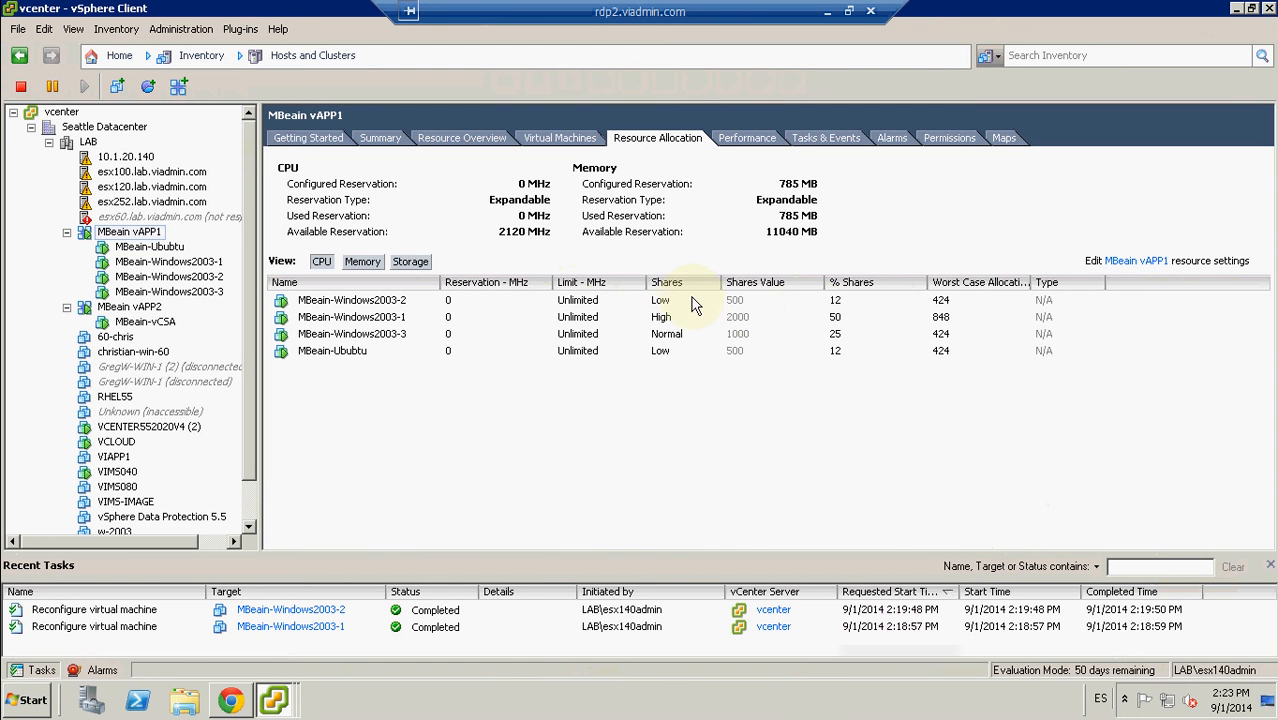
Set the CPU shares of MBeain-Windows2003-2 to Normal in the MBeain vAPP1 resource allocation list.
{"action": "left_click", "coordinate": [711, 305]}
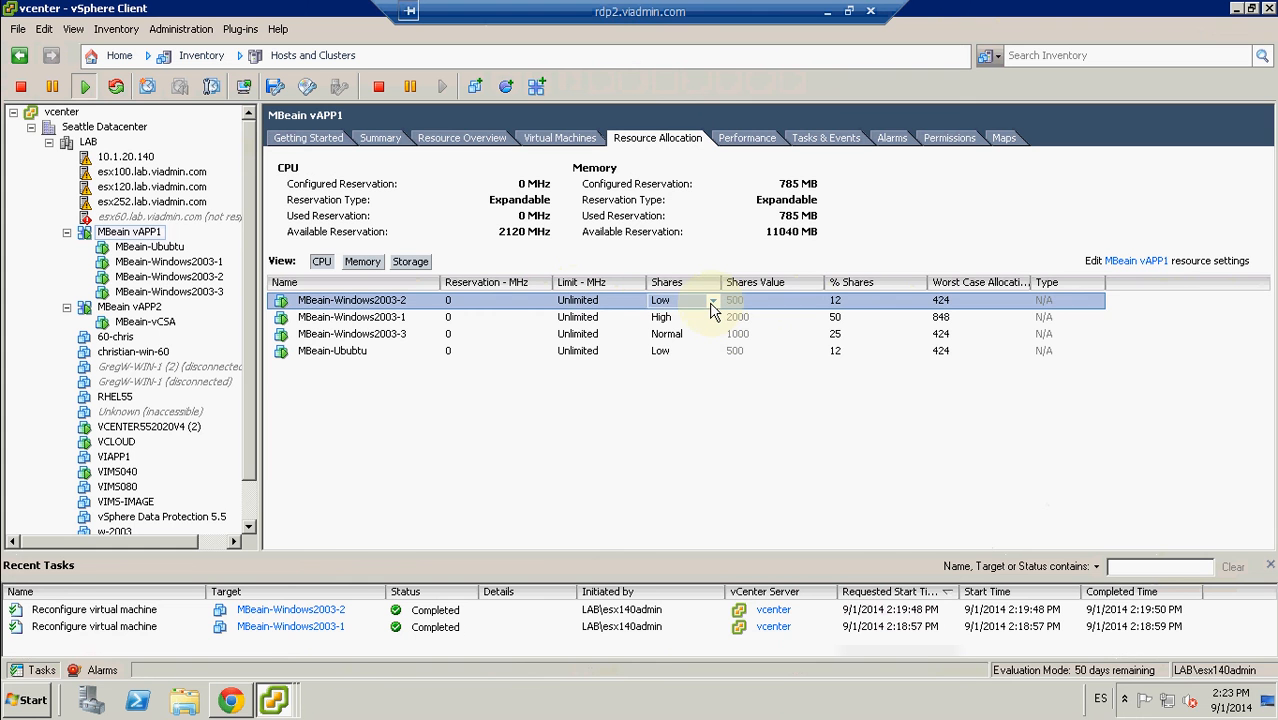
{"action": "left_click", "coordinate": [712, 302]}
{"action": "left_click", "coordinate": [714, 303]}
{"action": "left_click", "coordinate": [714, 305]}
{"action": "left_click", "coordinate": [712, 302]}
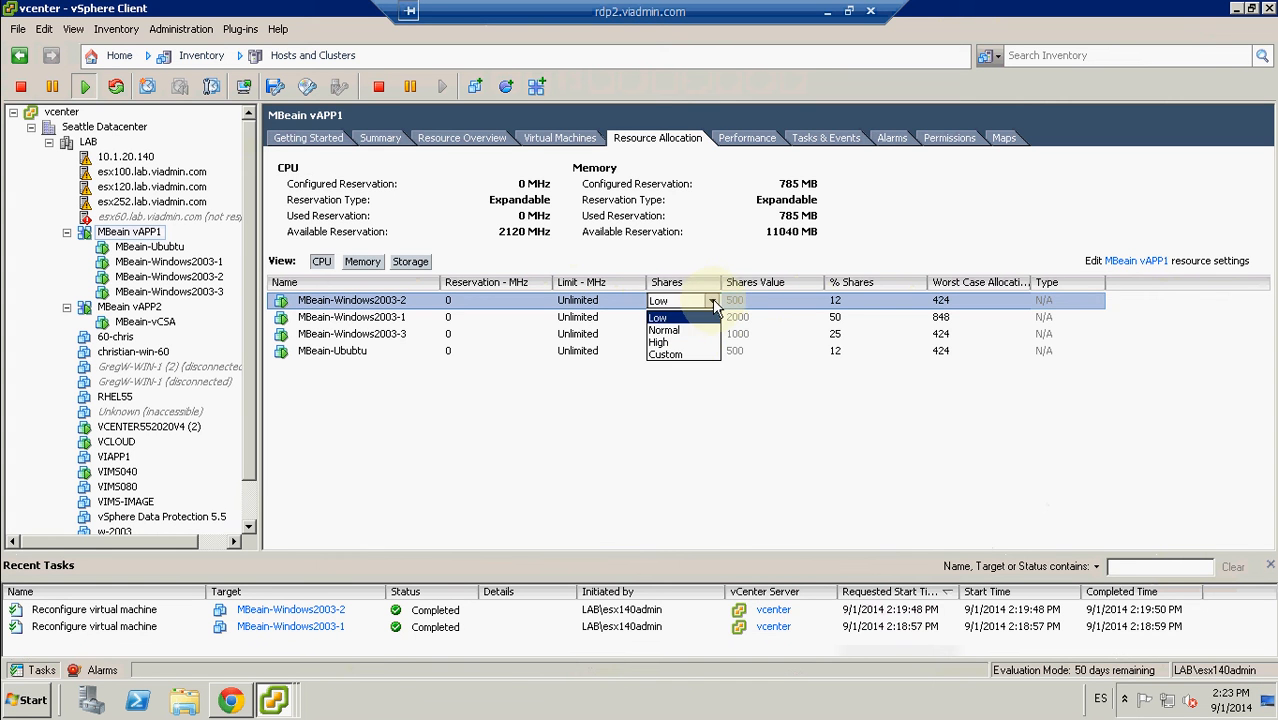
{"action": "left_click", "coordinate": [671, 331]}
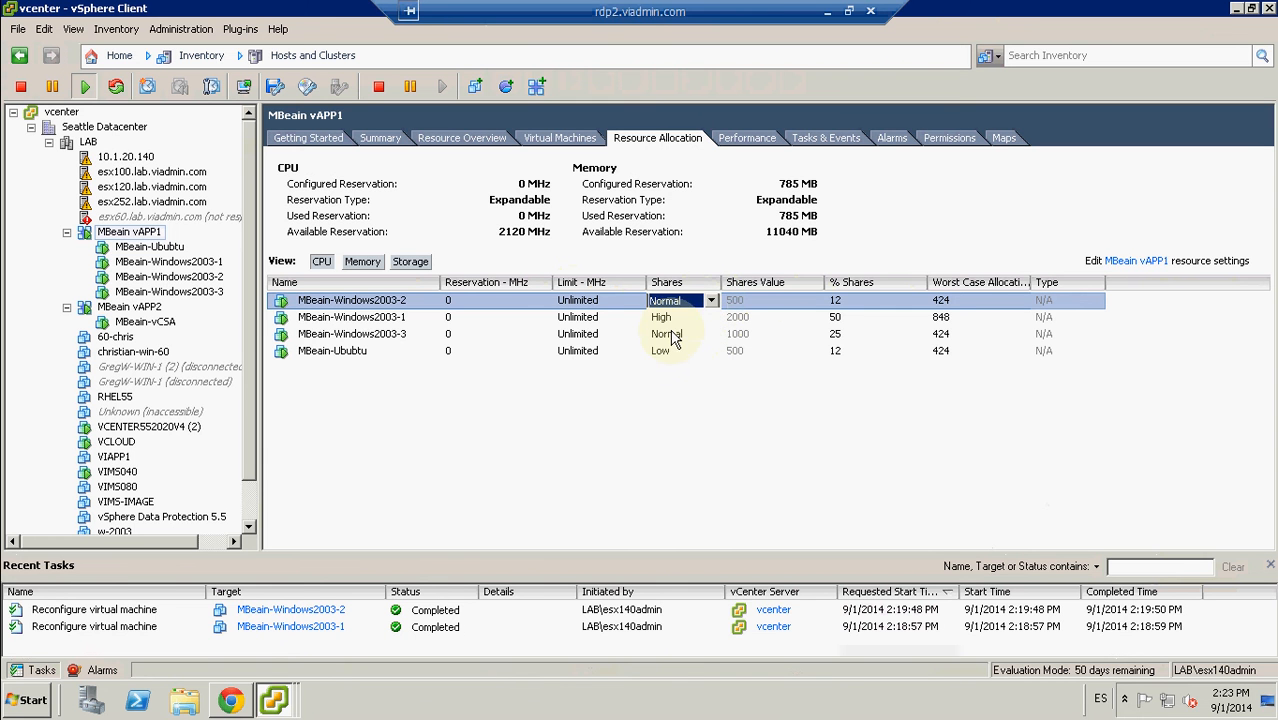
Set the CPU shares of MBeain-Windows2003-1 to Normal in the vApp's resource allocation list.
{"action": "left_click", "coordinate": [714, 319]}
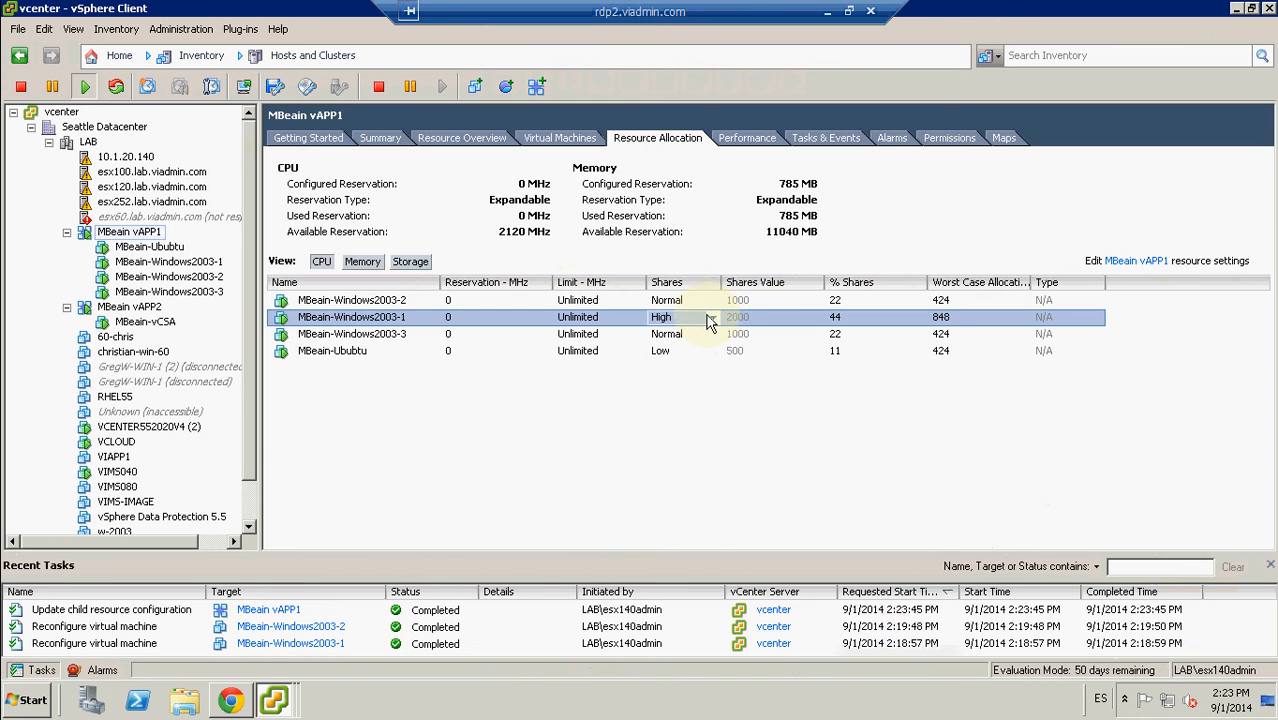
{"action": "left_click", "coordinate": [713, 319]}
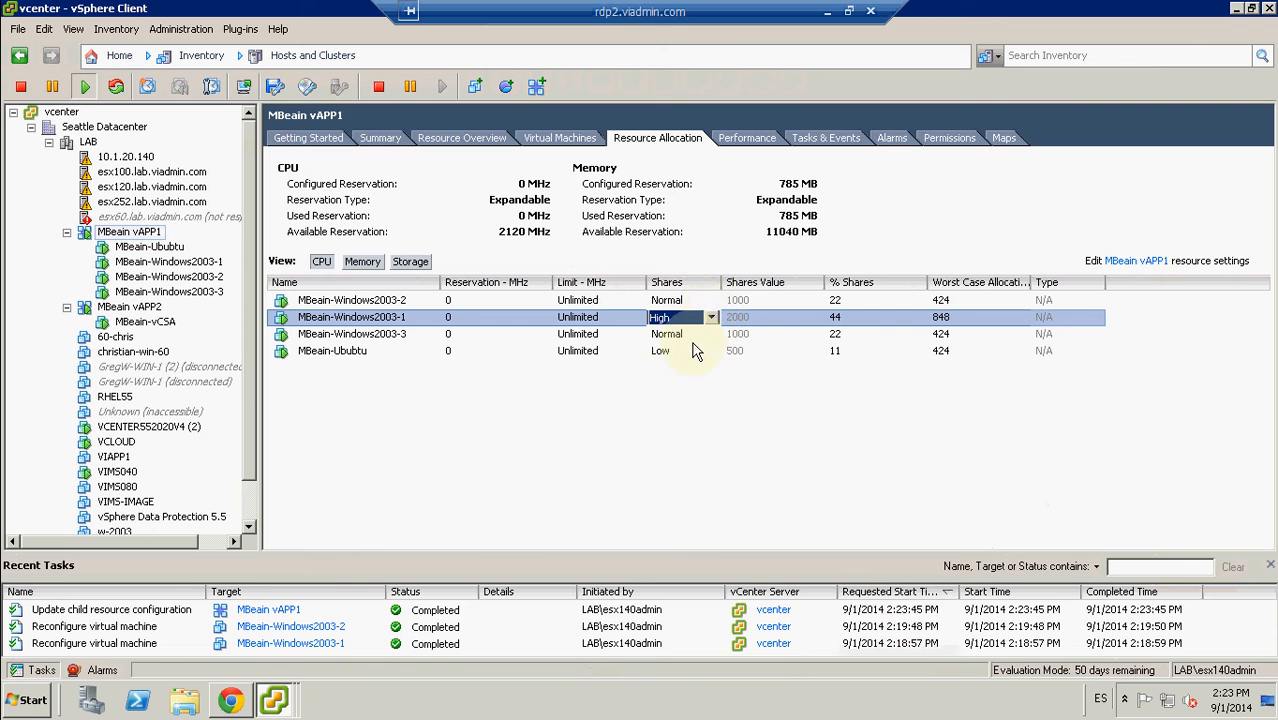
{"action": "left_click", "coordinate": [710, 318]}
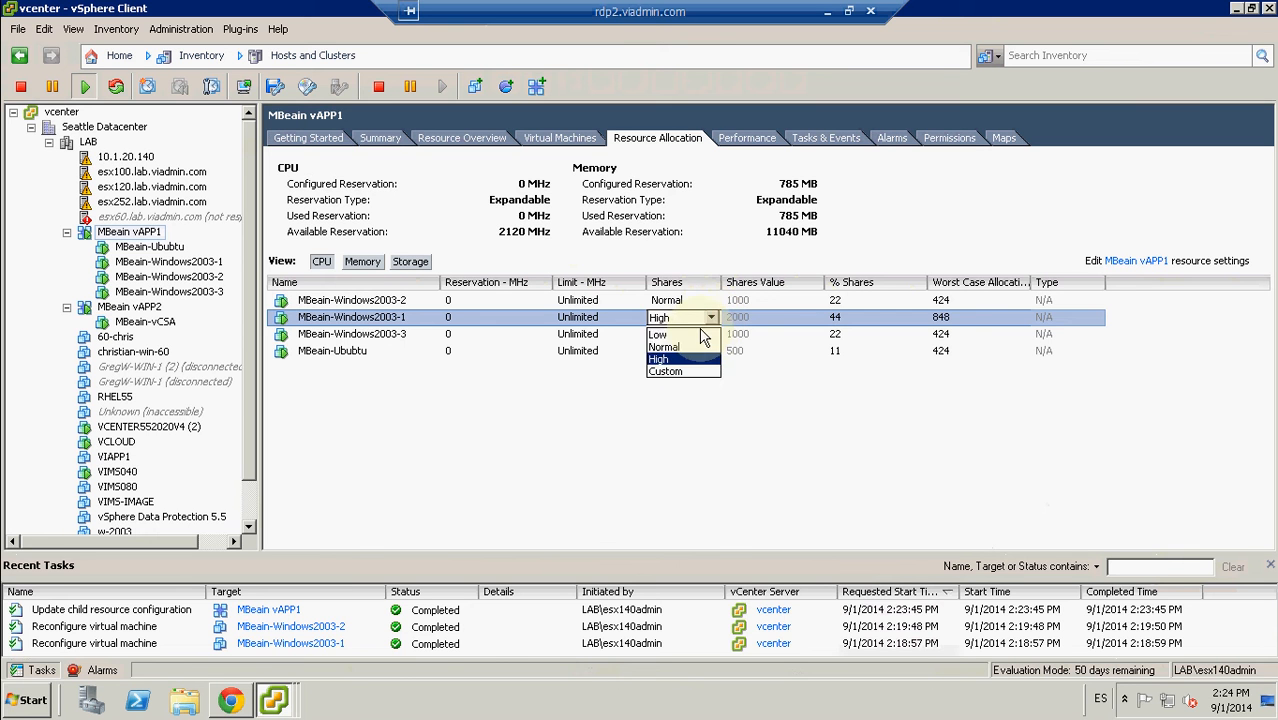
{"action": "left_click", "coordinate": [665, 347]}
{"action": "left_click", "coordinate": [679, 385]}
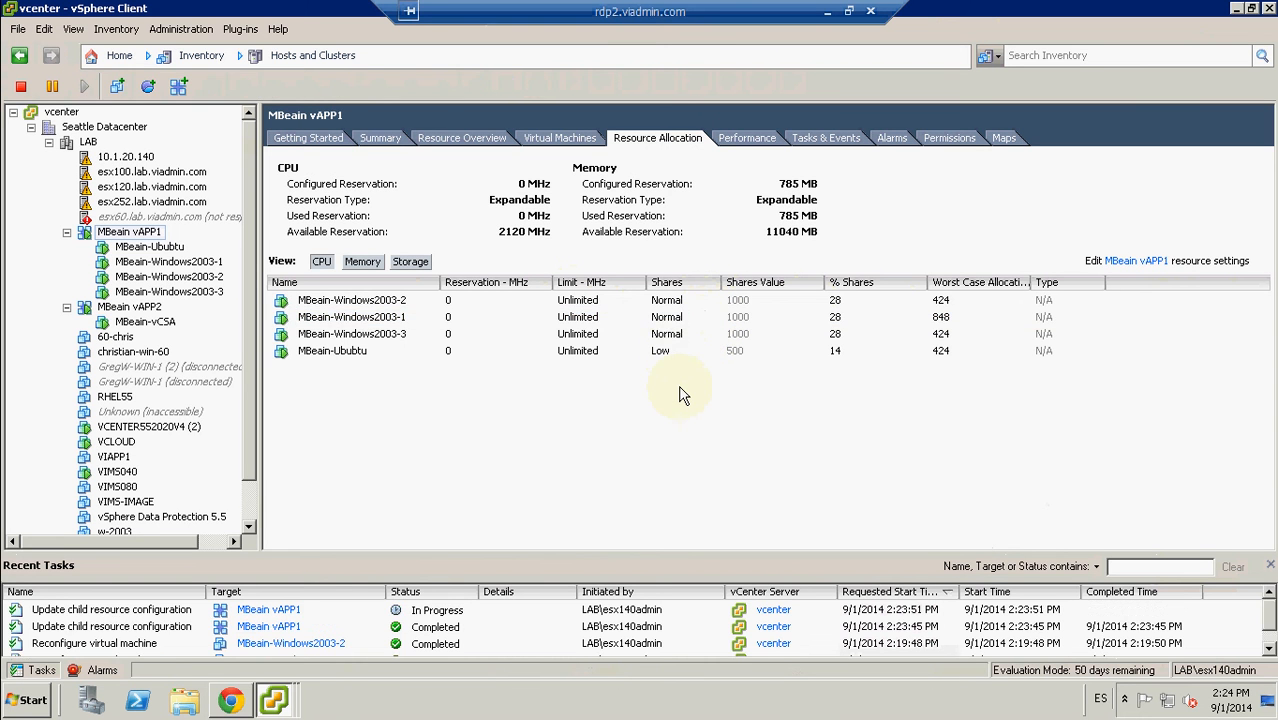
{"action": "left_click", "coordinate": [170, 262]}
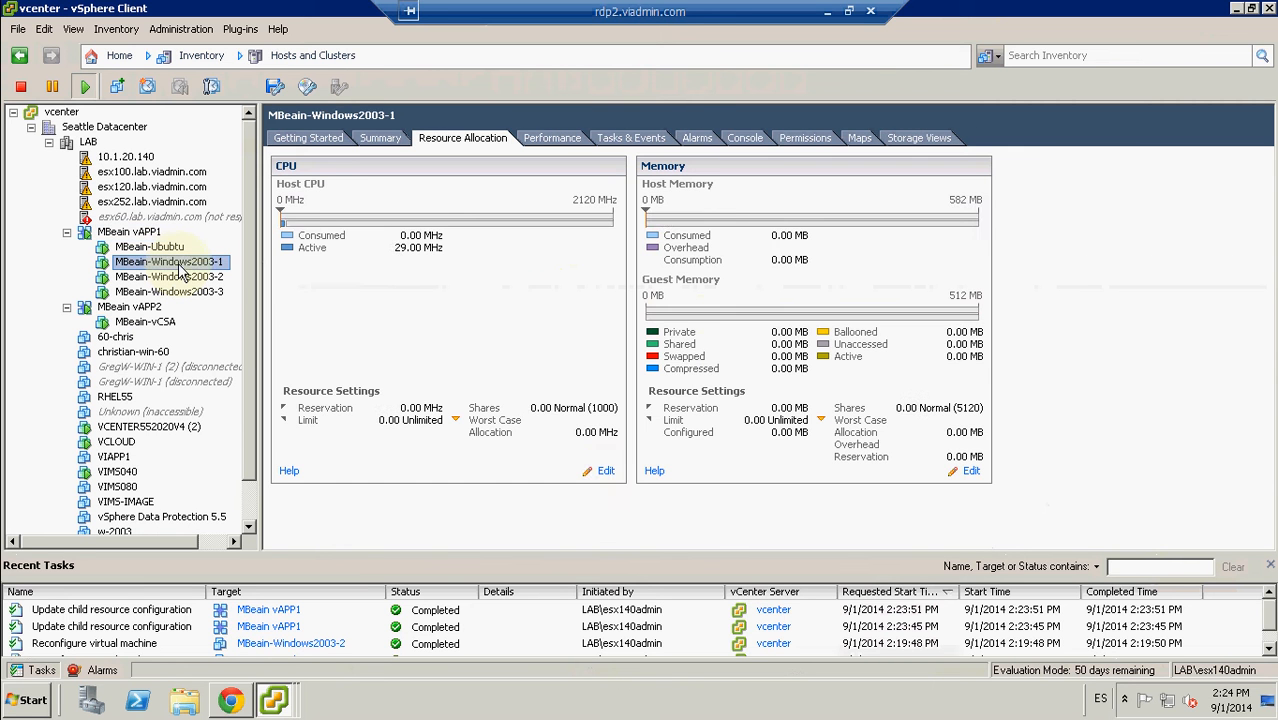
{"action": "left_click", "coordinate": [605, 472]}
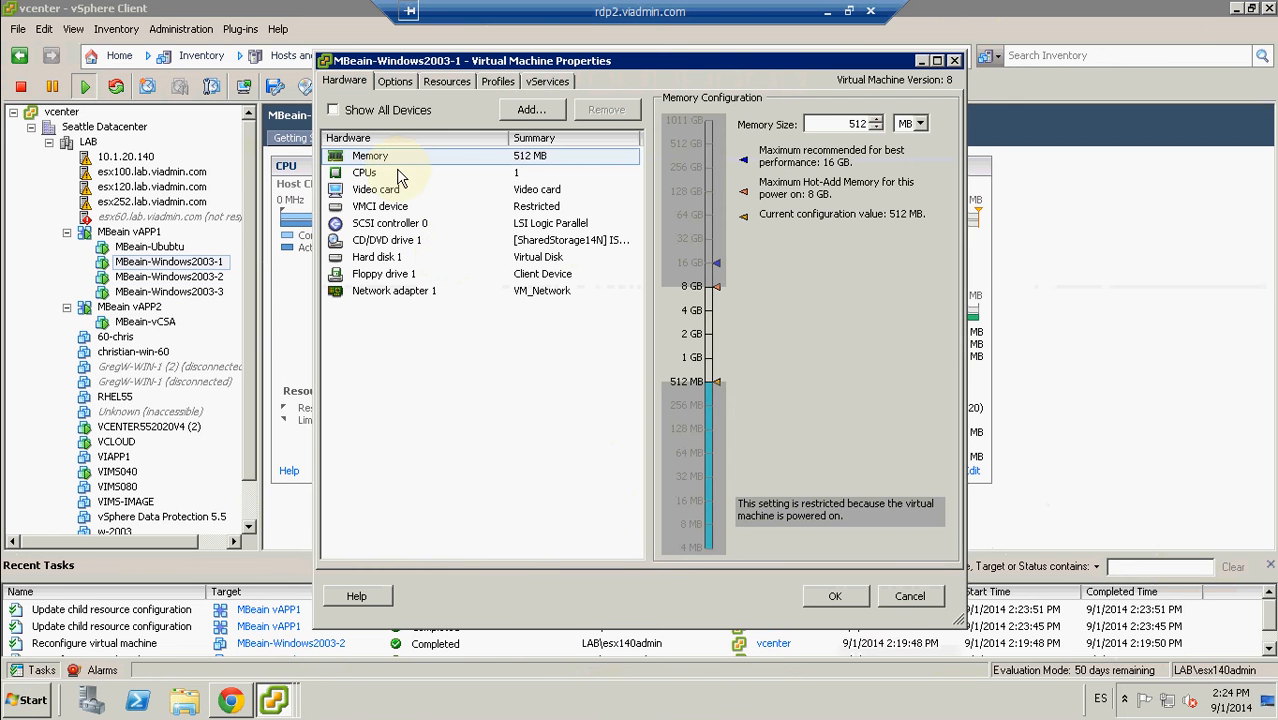
{"action": "left_click", "coordinate": [446, 86]}
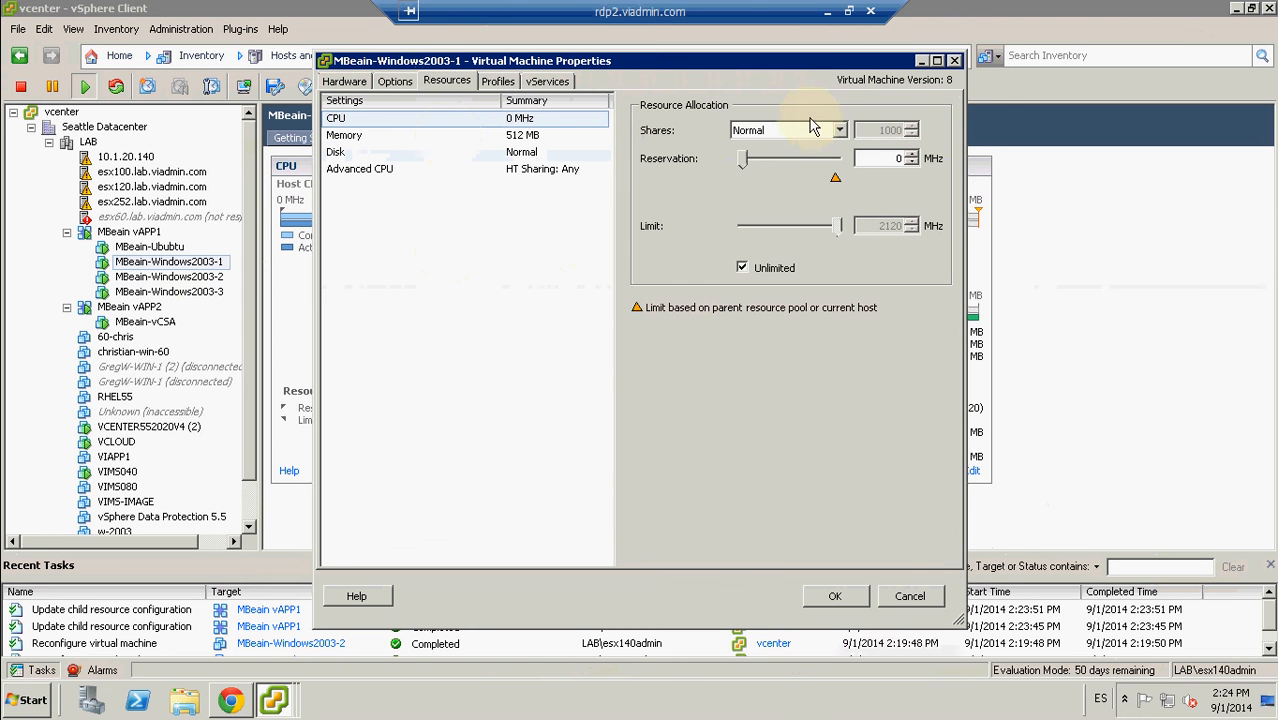
{"action": "left_click", "coordinate": [833, 595]}
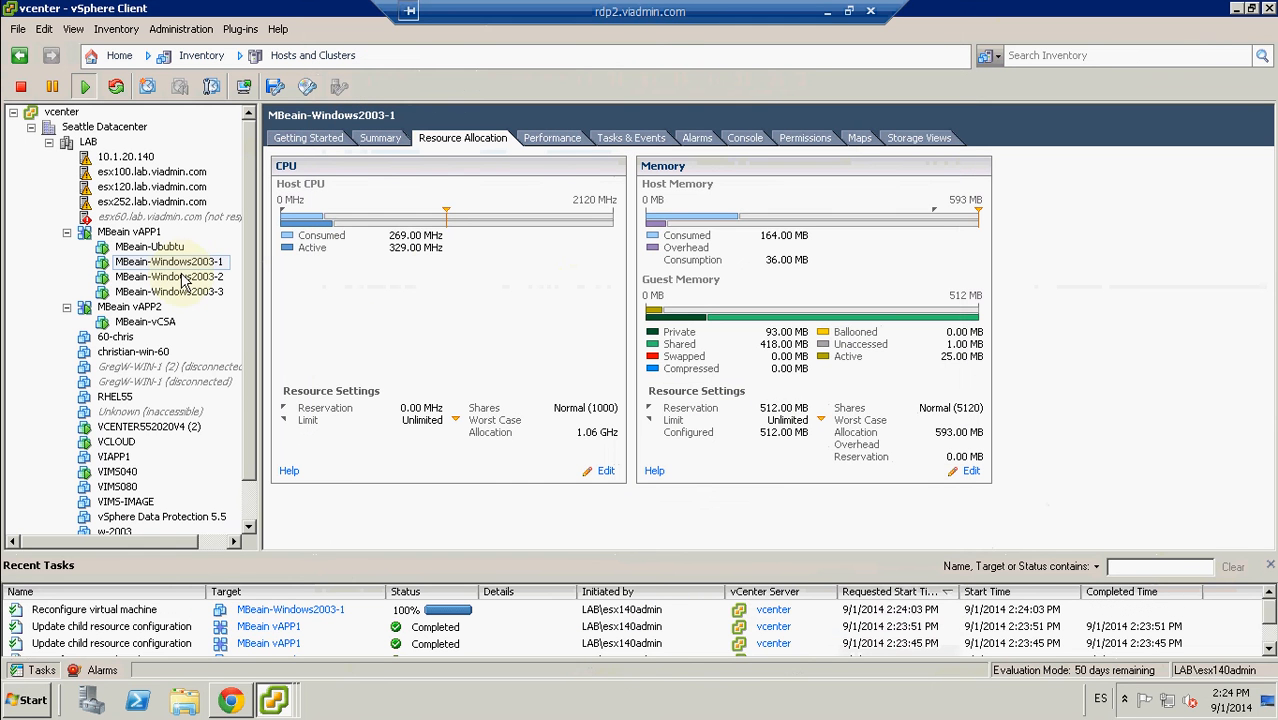
Check and accept the CPU shares in the properties of MBeain-Windows2003-2, and return to the MBeain vAPP1 resource allocation.
{"action": "left_click", "coordinate": [176, 276]}
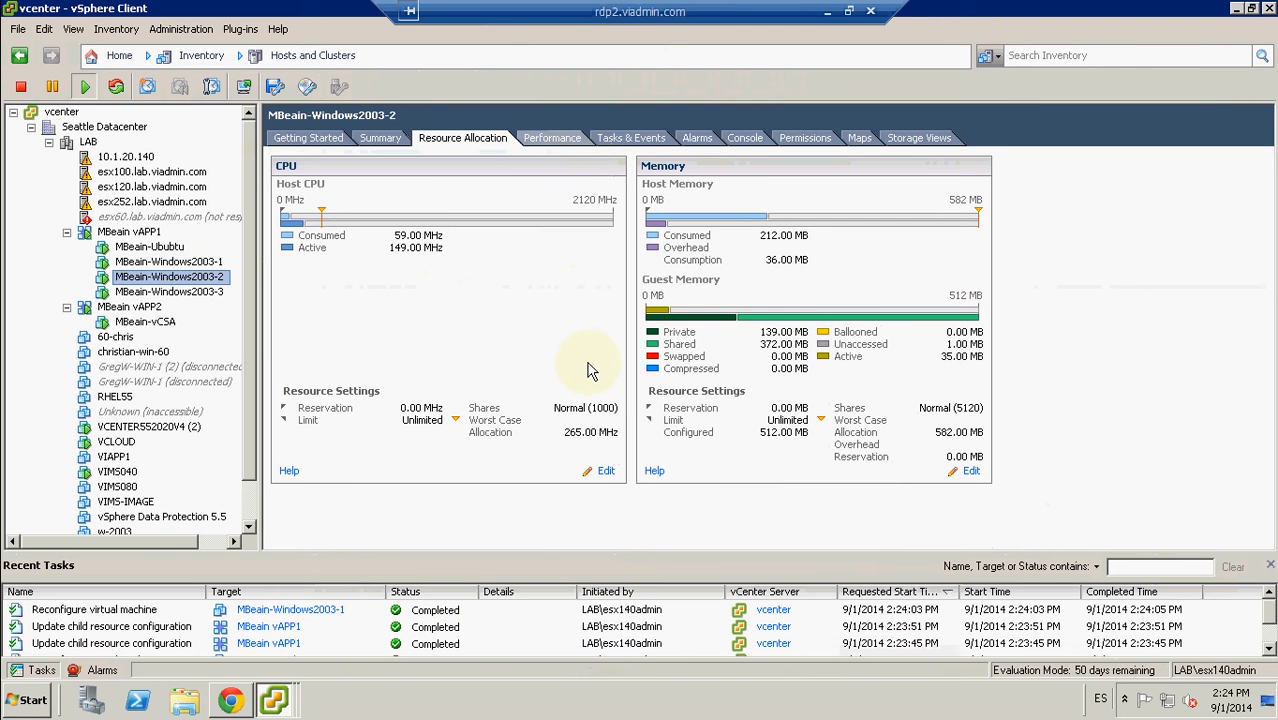
{"action": "left_click", "coordinate": [607, 475]}
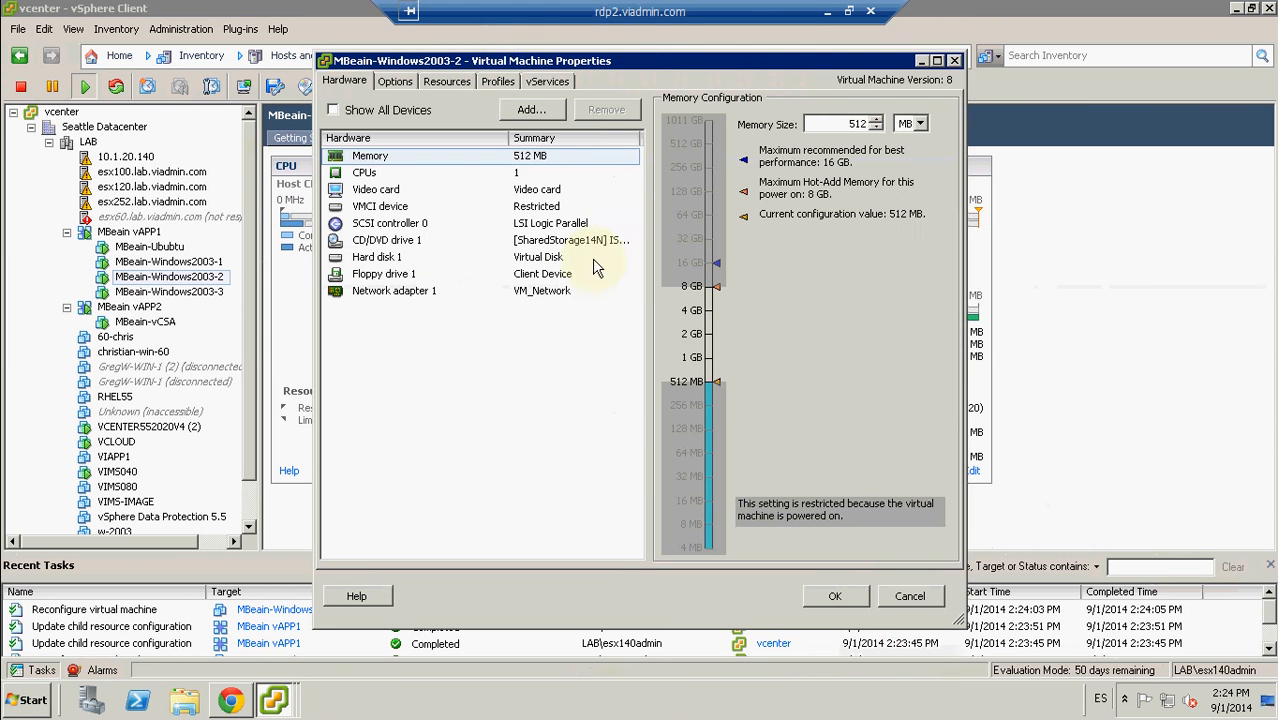
{"action": "left_click", "coordinate": [449, 80]}
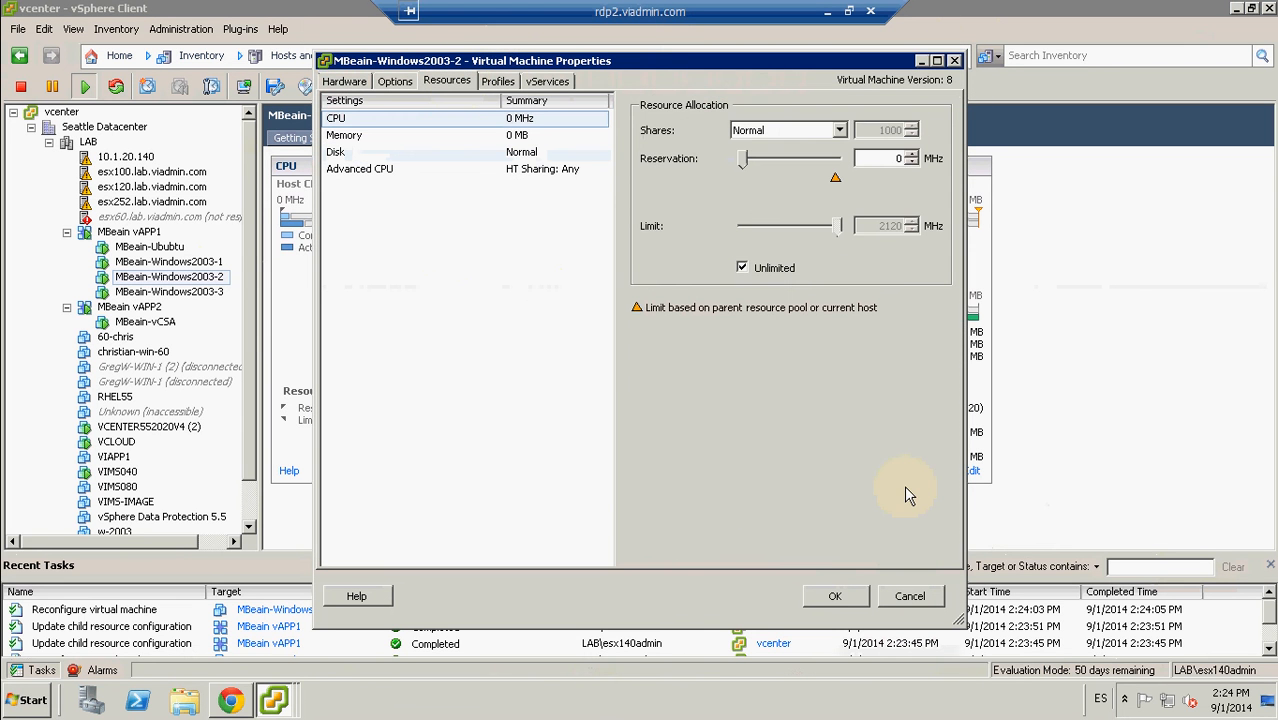
{"action": "left_click", "coordinate": [840, 600]}
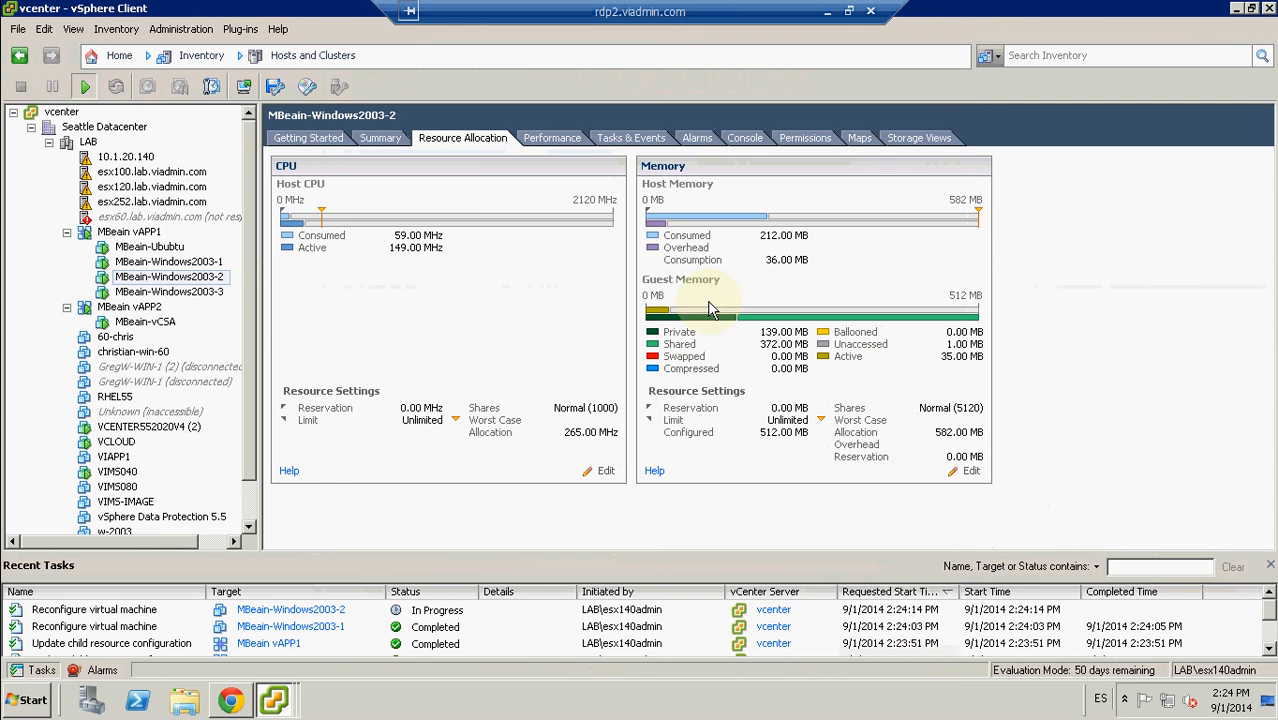
{"action": "left_click", "coordinate": [144, 234]}
{"action": "left_click", "coordinate": [666, 317]}
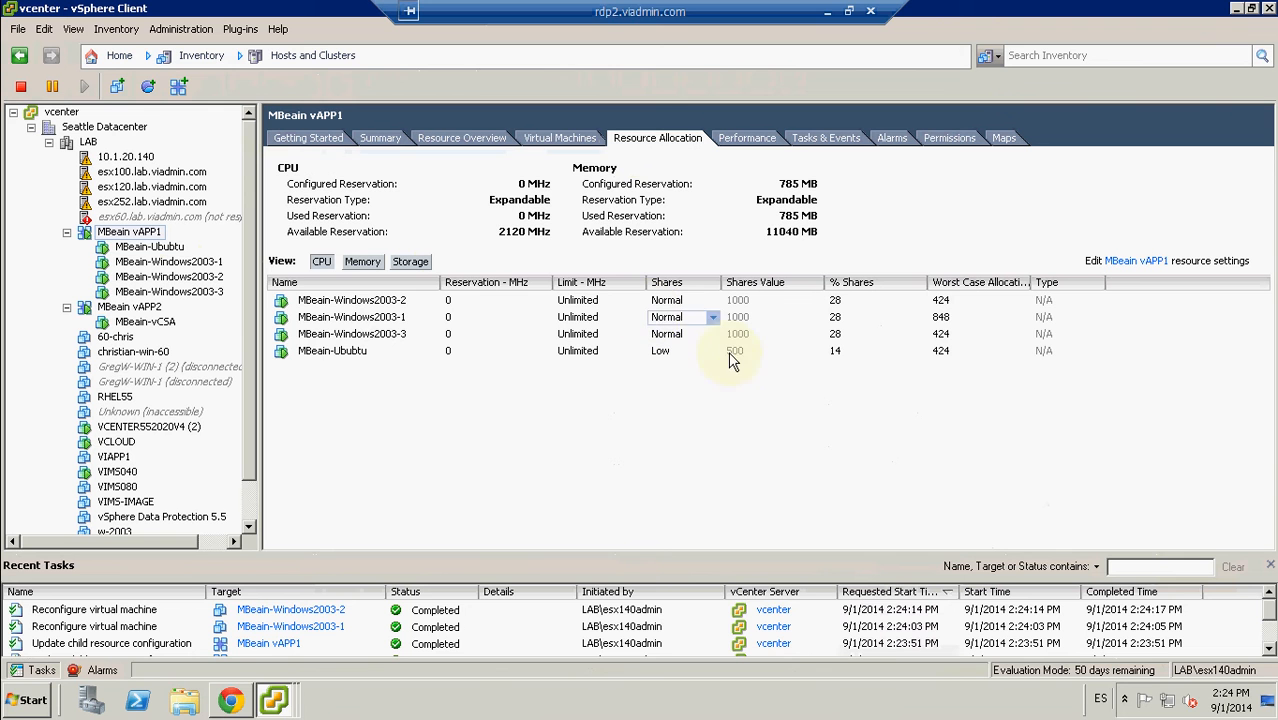
Dismiss the previous Super PI results on MBeain-Windows2003-1 and set up a new 512K digit calculation there.
{"action": "left_click", "coordinate": [1237, 9]}
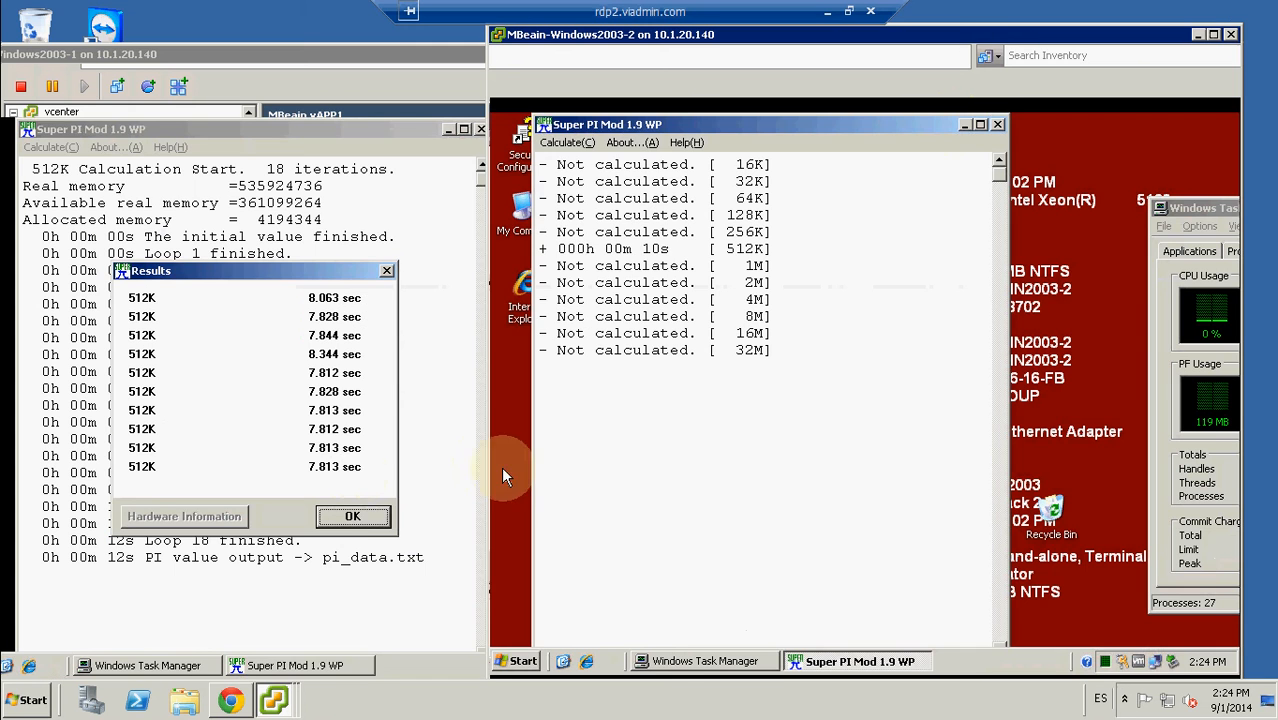
{"action": "left_click", "coordinate": [359, 518]}
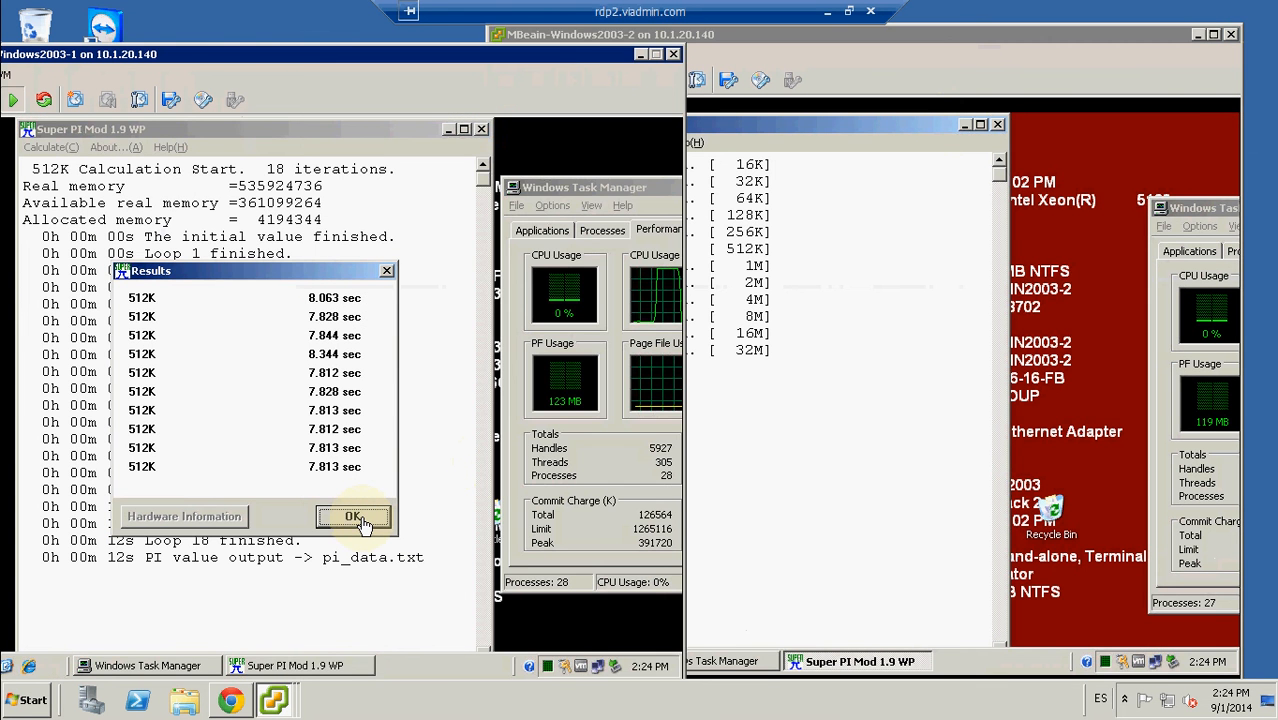
{"action": "left_click", "coordinate": [354, 517]}
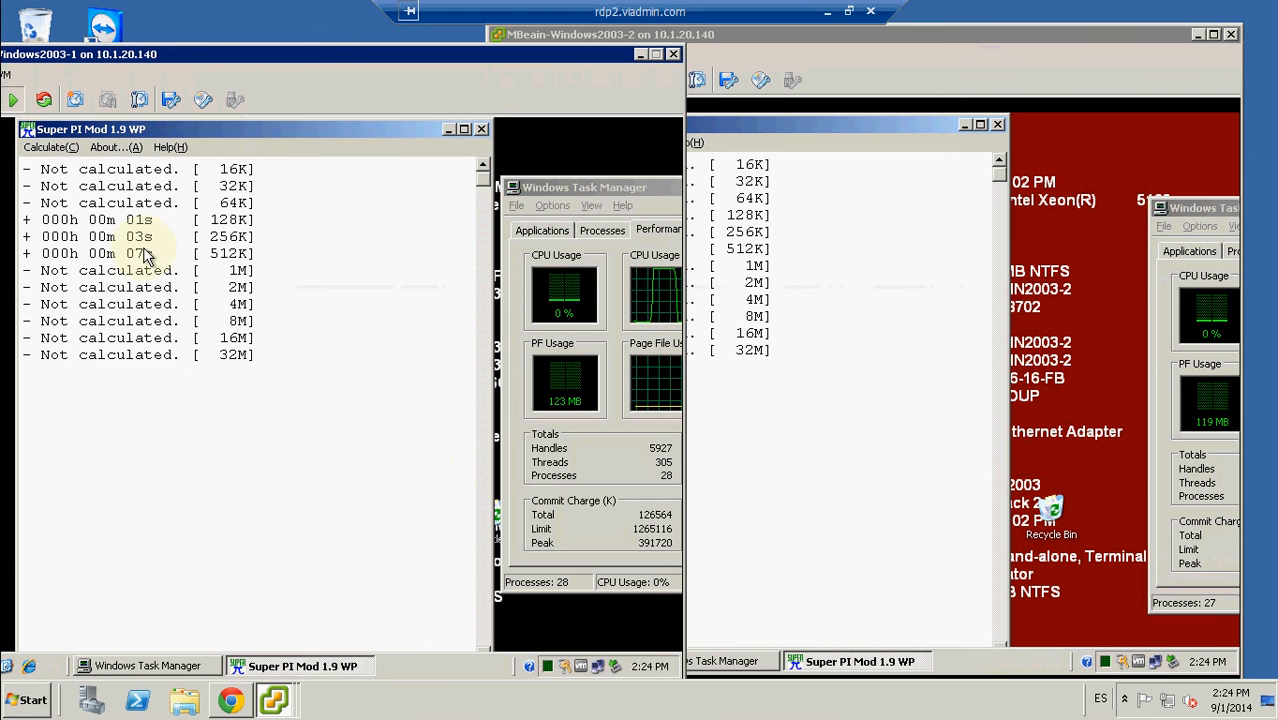
{"action": "left_click", "coordinate": [53, 152]}
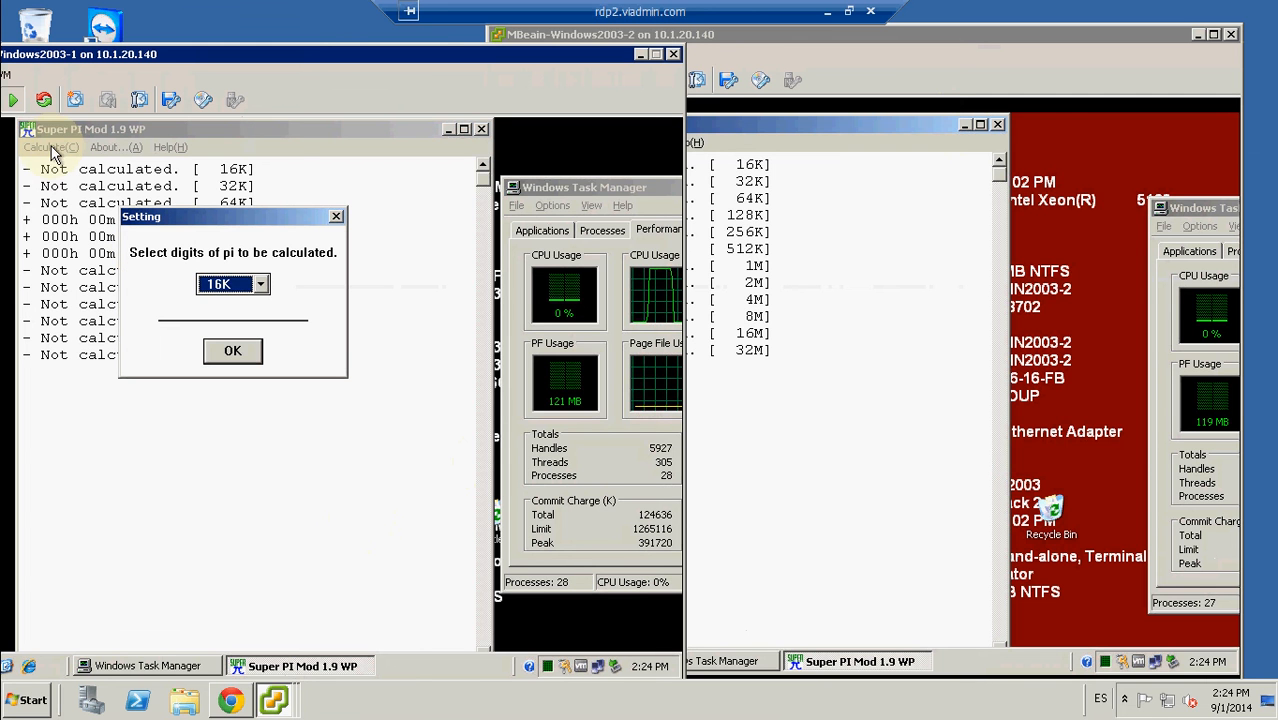
{"action": "left_click", "coordinate": [252, 284]}
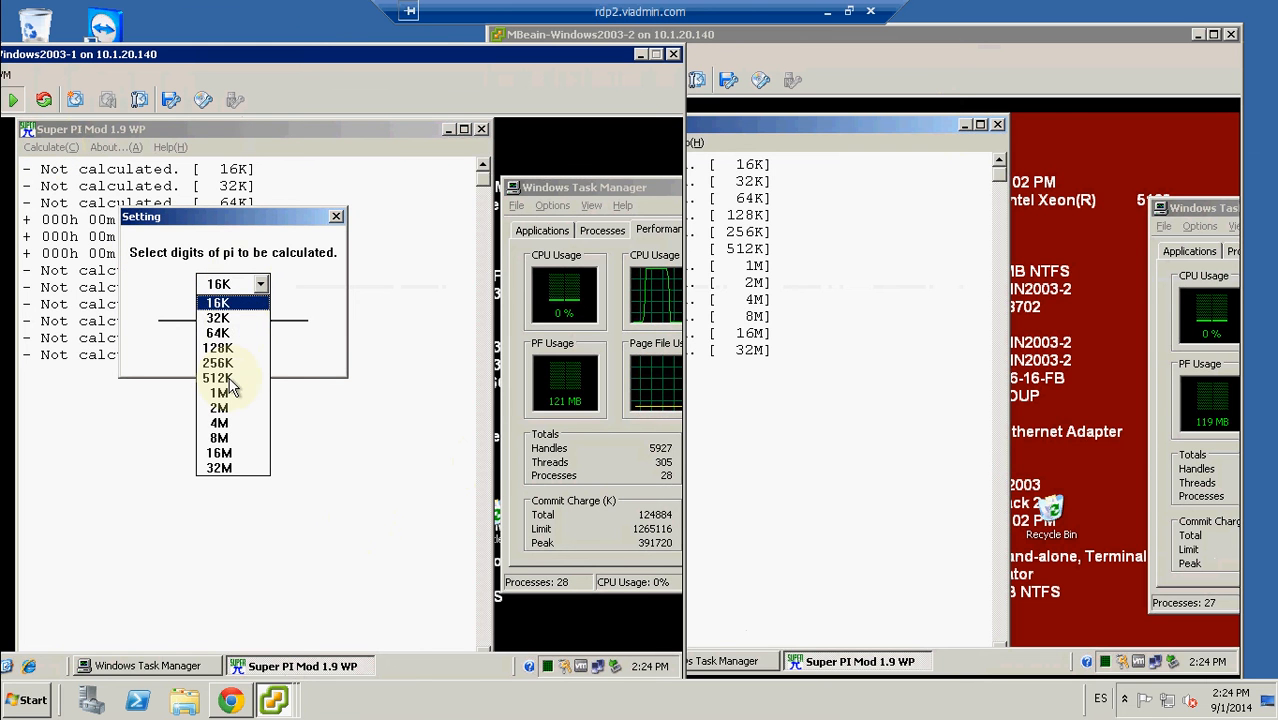
{"action": "left_click", "coordinate": [218, 378]}
{"action": "left_click", "coordinate": [232, 352]}
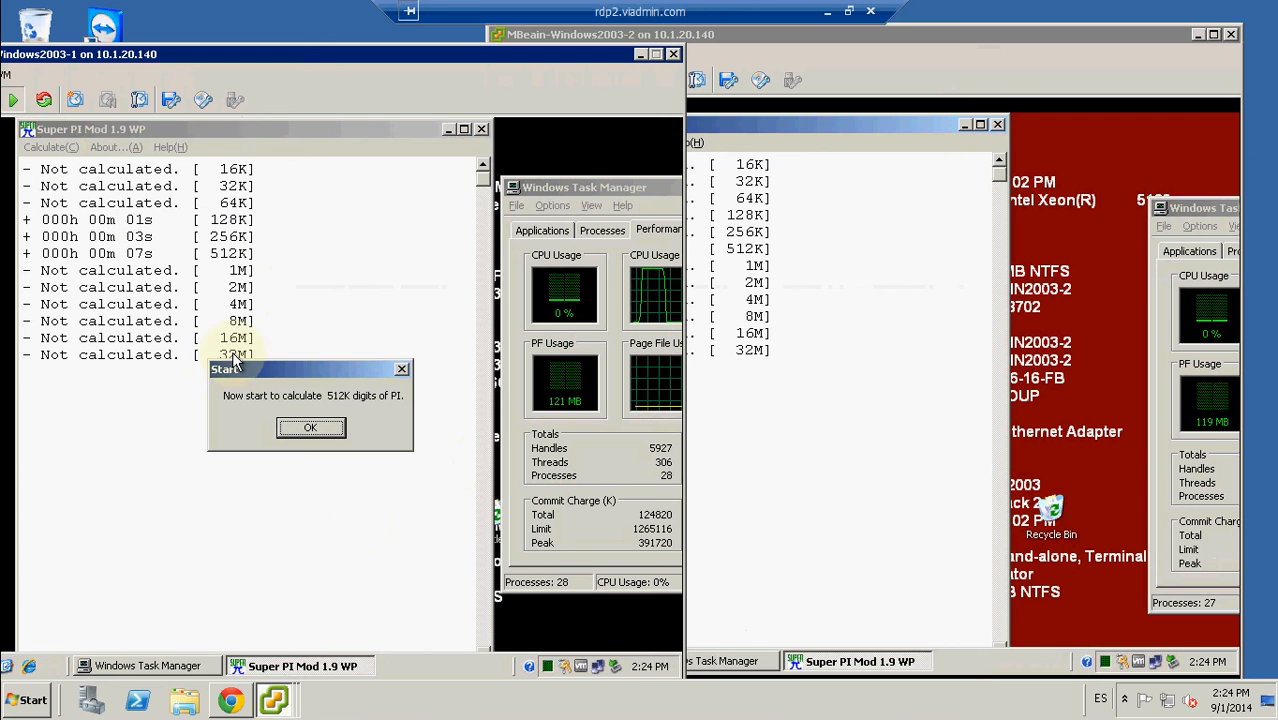
Set up a 512K digit Super PI calculation on MBeain-Windows2003-2.
{"action": "left_click", "coordinate": [843, 380]}
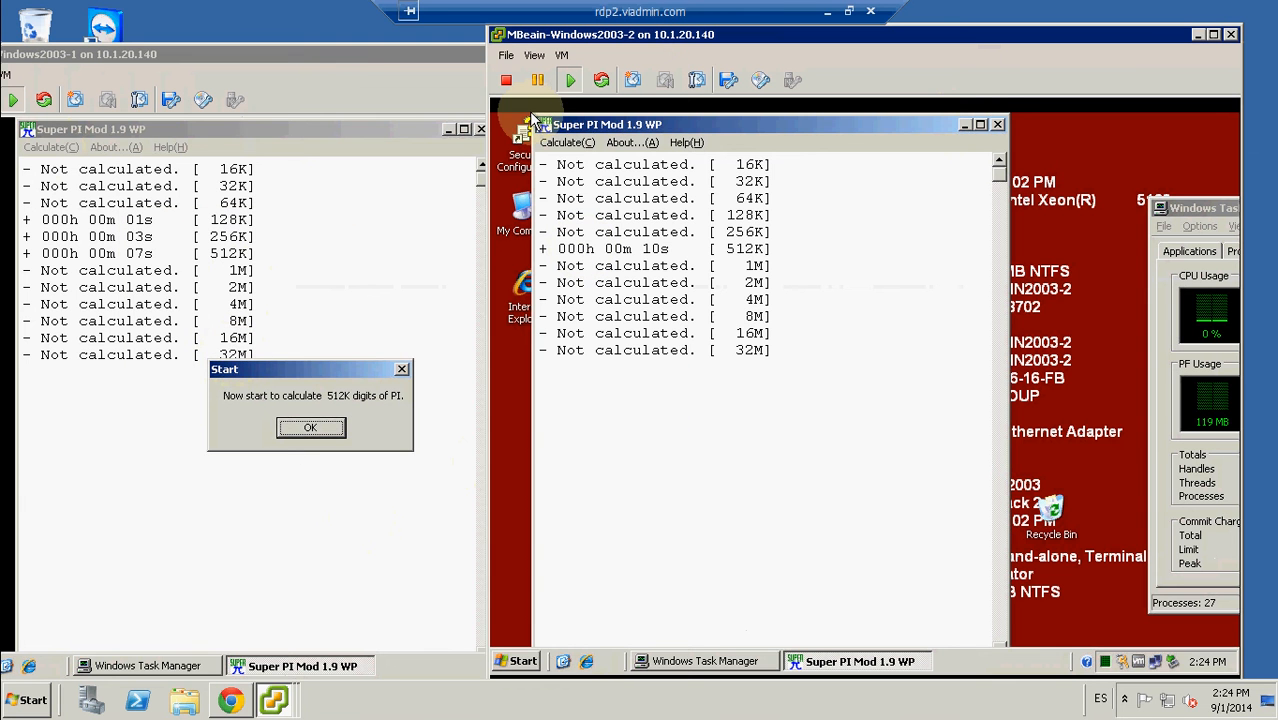
{"action": "left_click", "coordinate": [562, 147]}
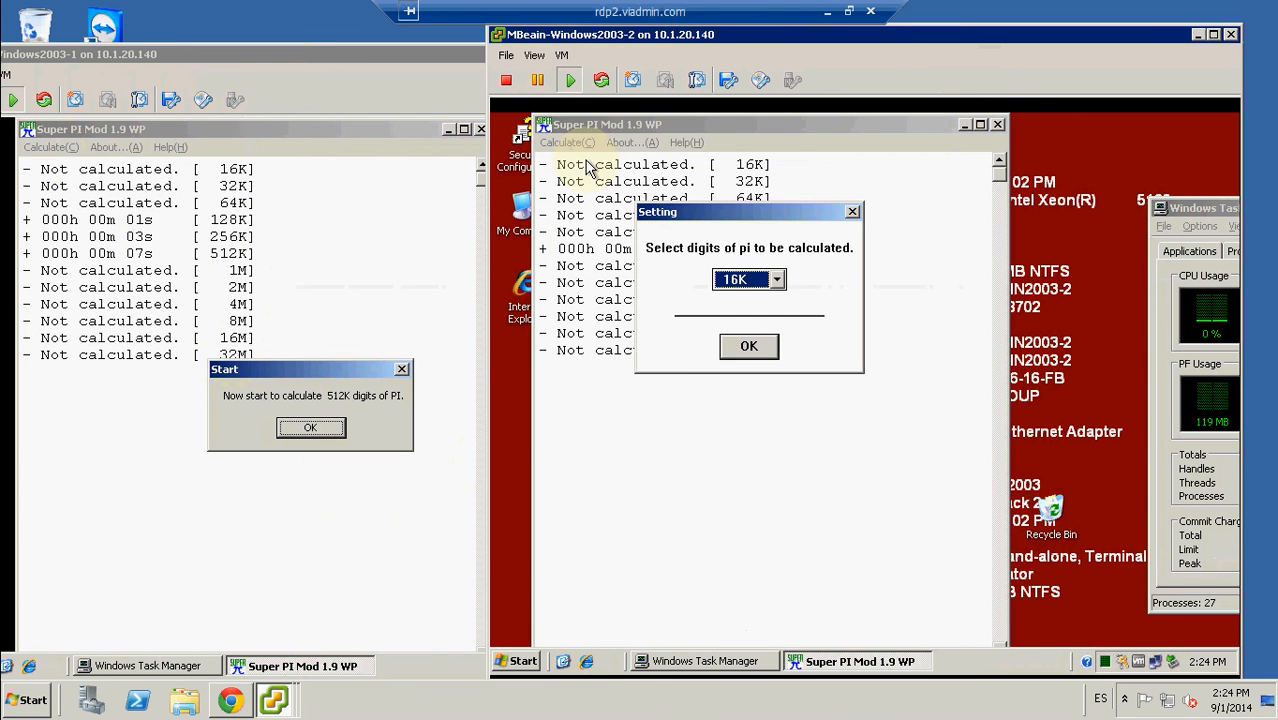
{"action": "left_click", "coordinate": [750, 280]}
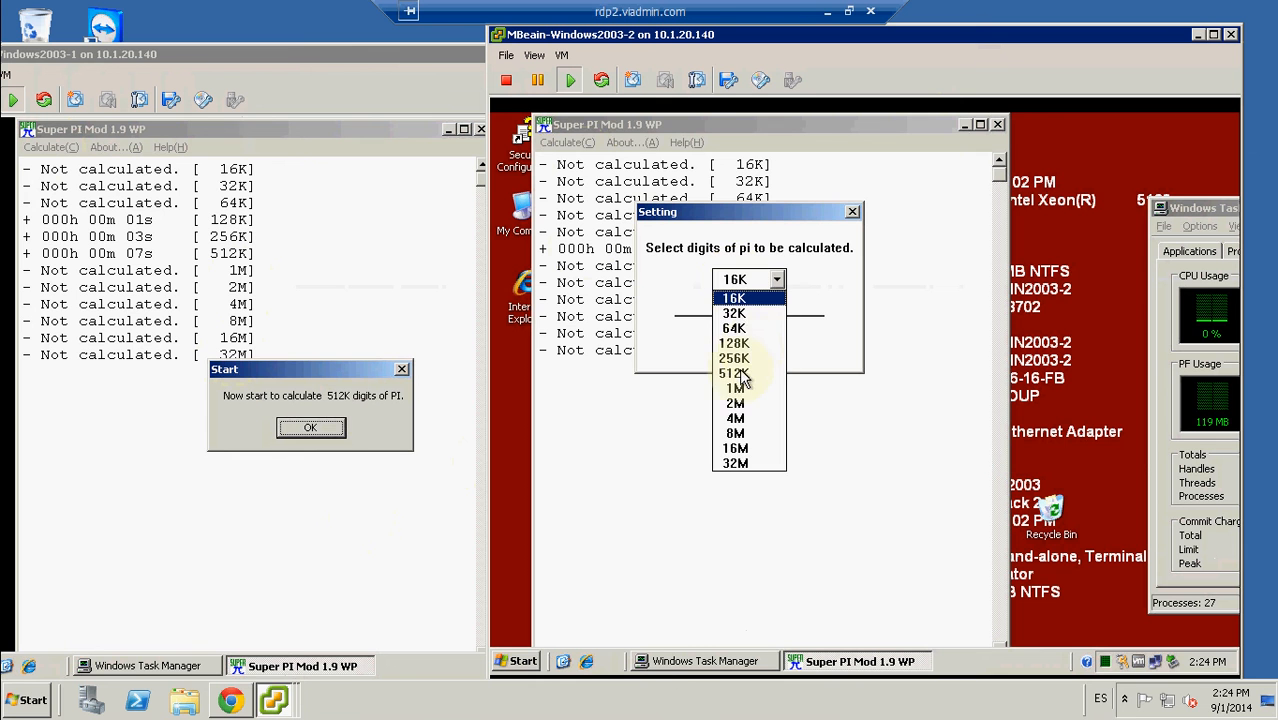
{"action": "left_click", "coordinate": [740, 372]}
{"action": "left_click", "coordinate": [755, 350]}
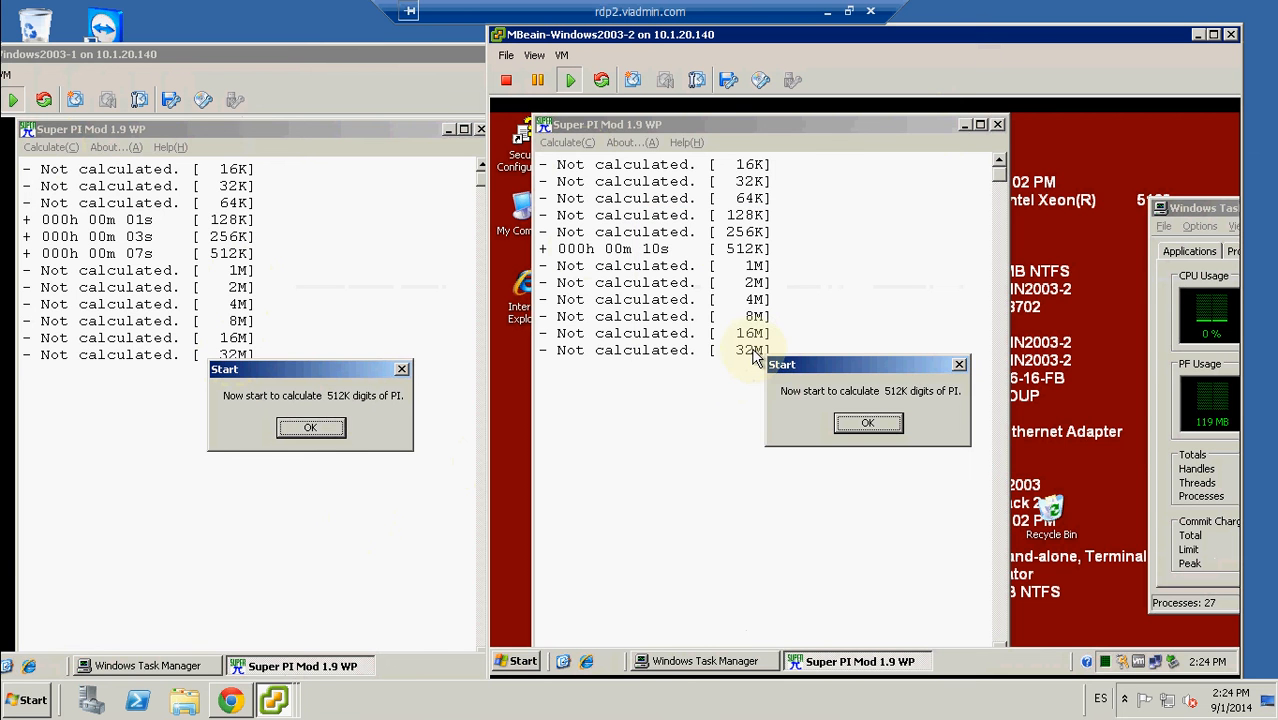
Start the prepared 512K calculations on MBeain-Windows2003-1 and MBeain-Windows2003-2 in quick succession and let both finish.
{"action": "left_click", "coordinate": [311, 428]}
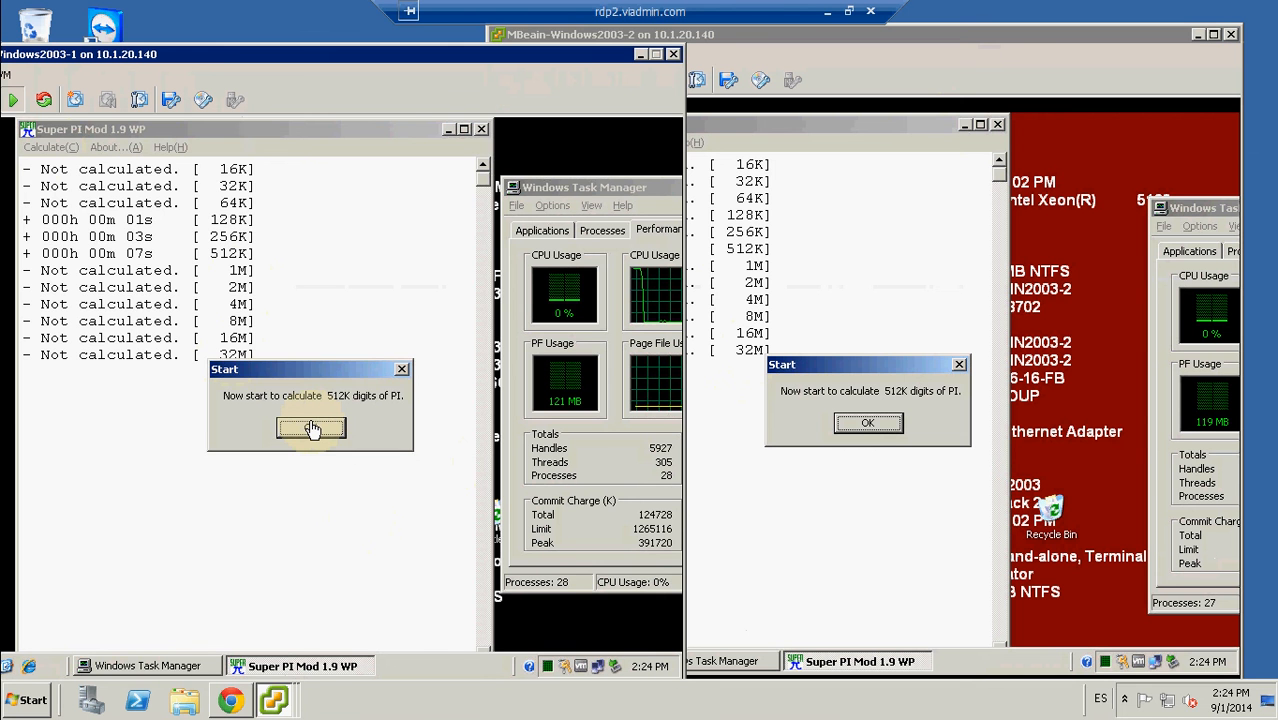
{"action": "left_click", "coordinate": [868, 425]}
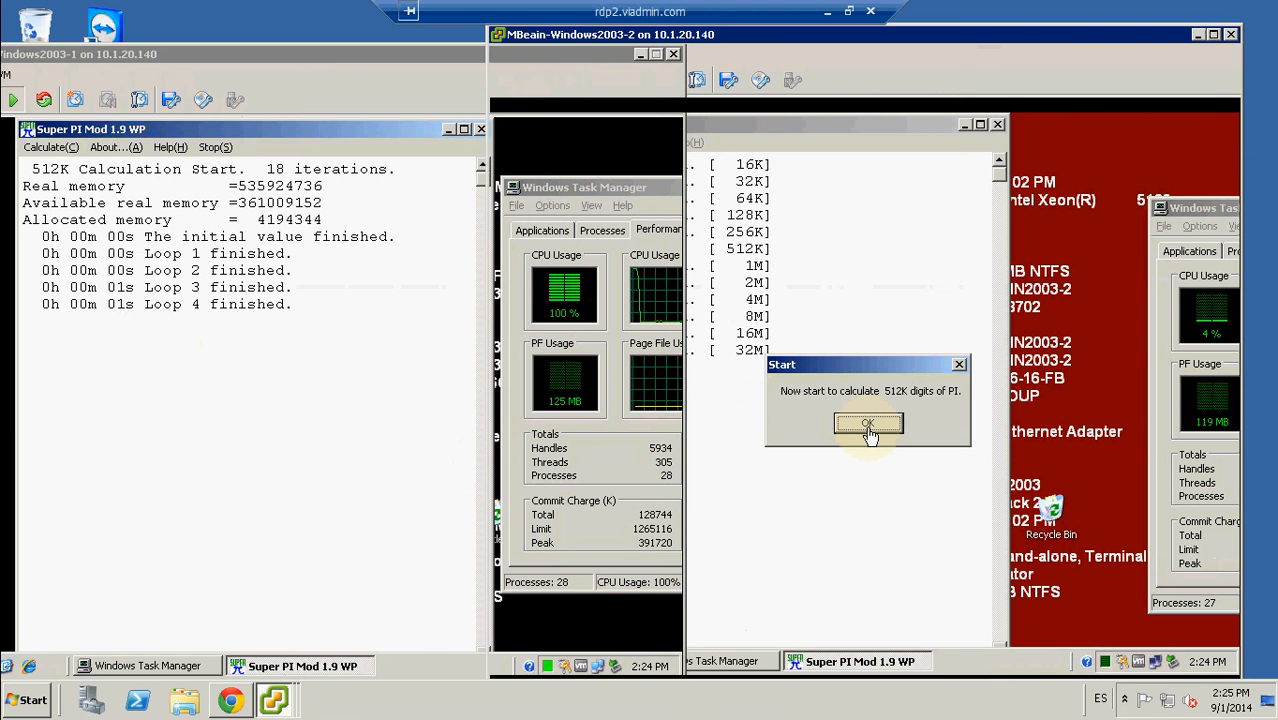
{"action": "left_click", "coordinate": [867, 428]}
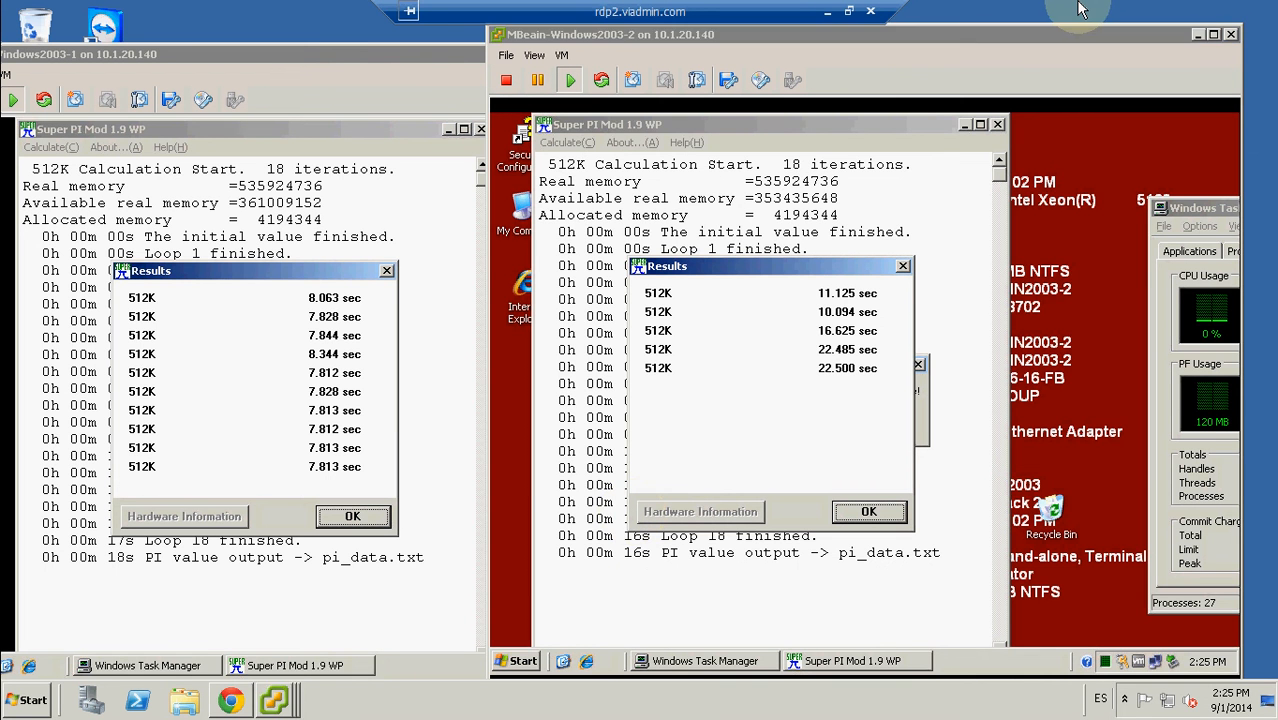
Return to the vCenter inventory window and set the CPU shares of MBeain vAPP1 to High in its vApp settings.
{"action": "left_click", "coordinate": [273, 700]}
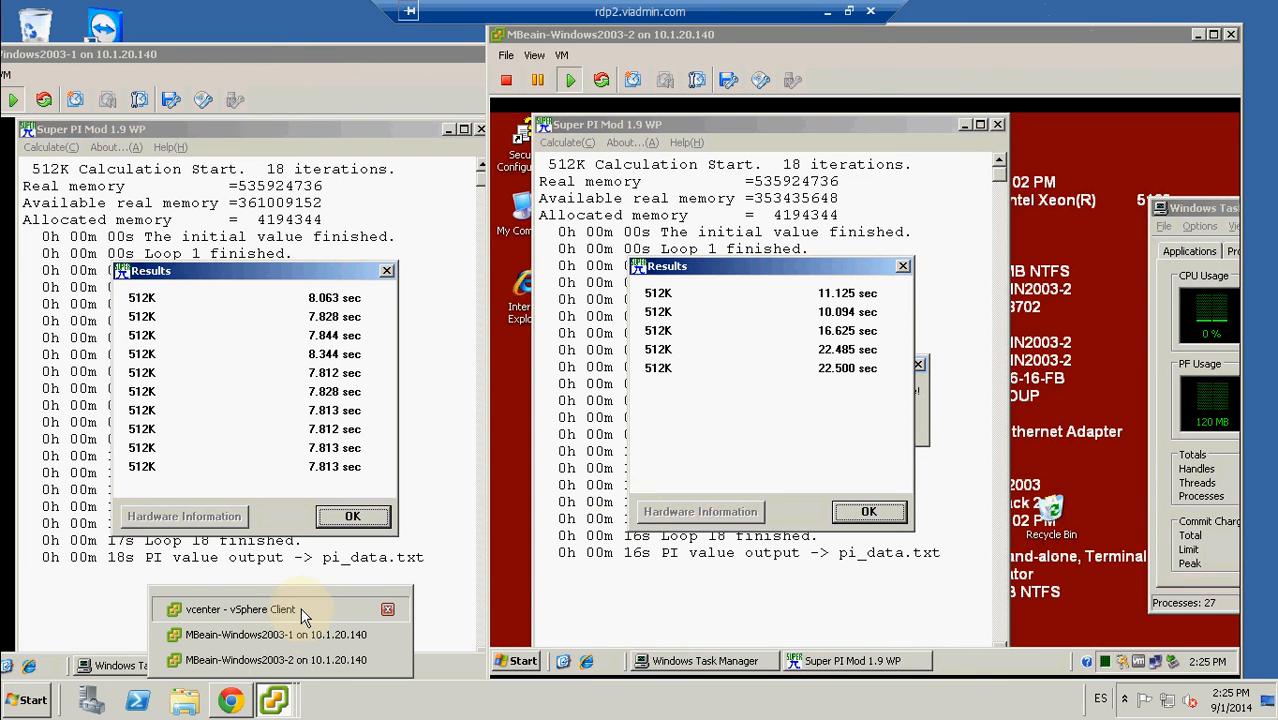
{"action": "left_click", "coordinate": [240, 609]}
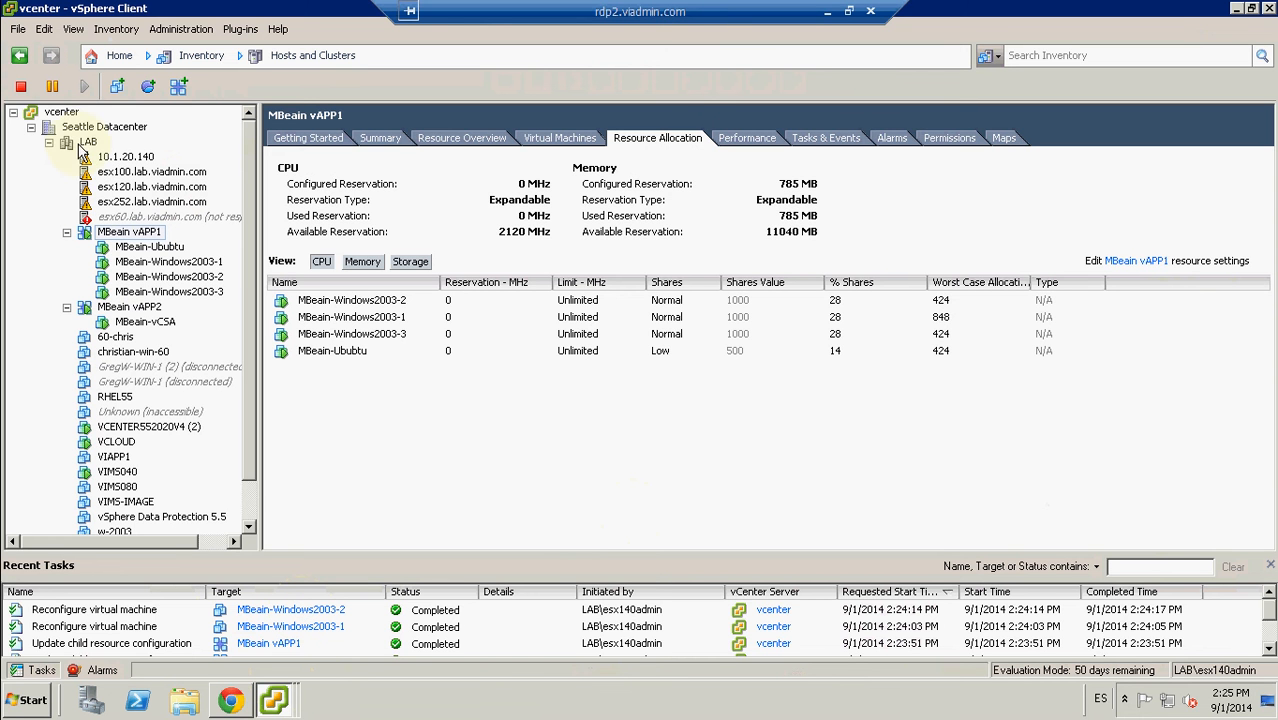
{"action": "right_click", "coordinate": [134, 240]}
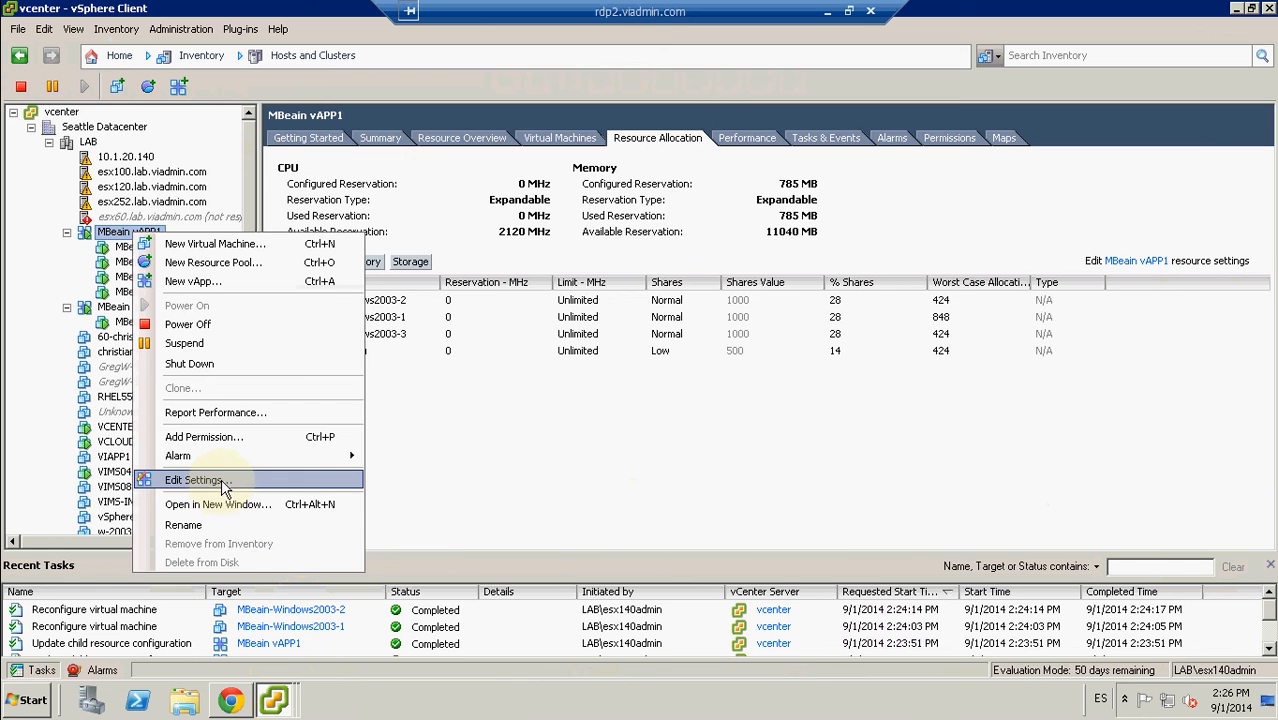
{"action": "left_click", "coordinate": [224, 484]}
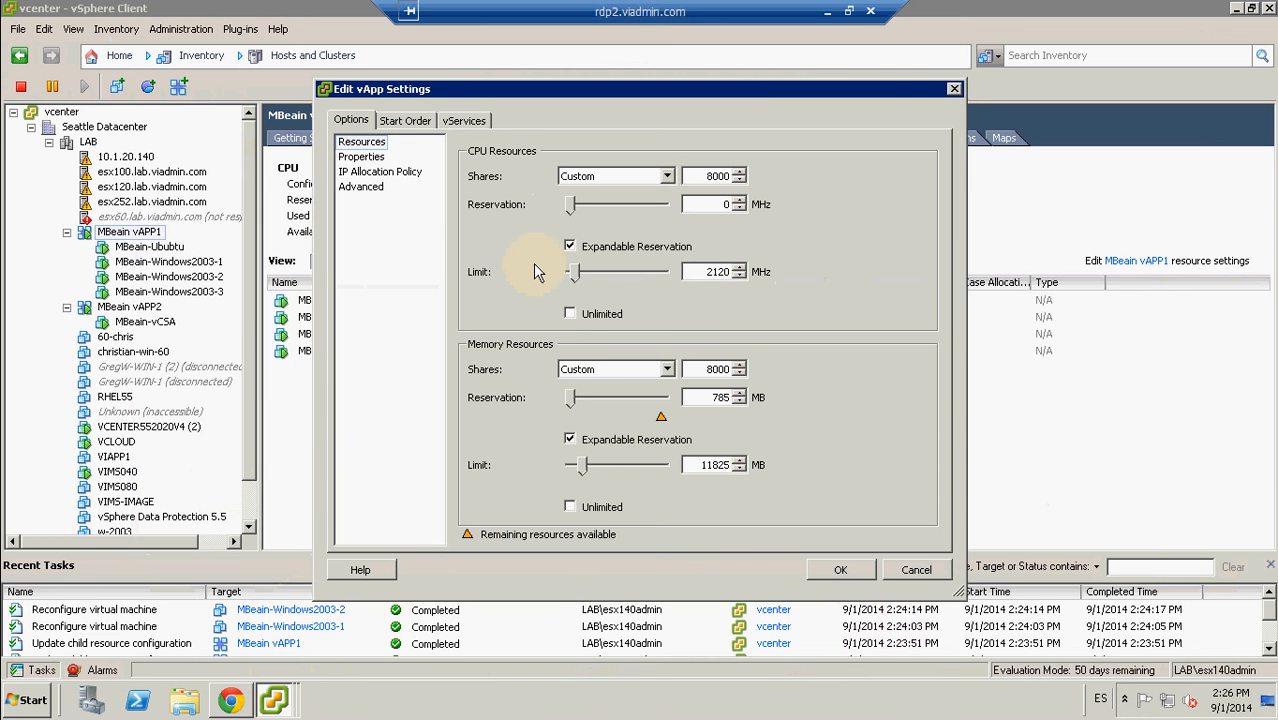
{"action": "left_click", "coordinate": [666, 176]}
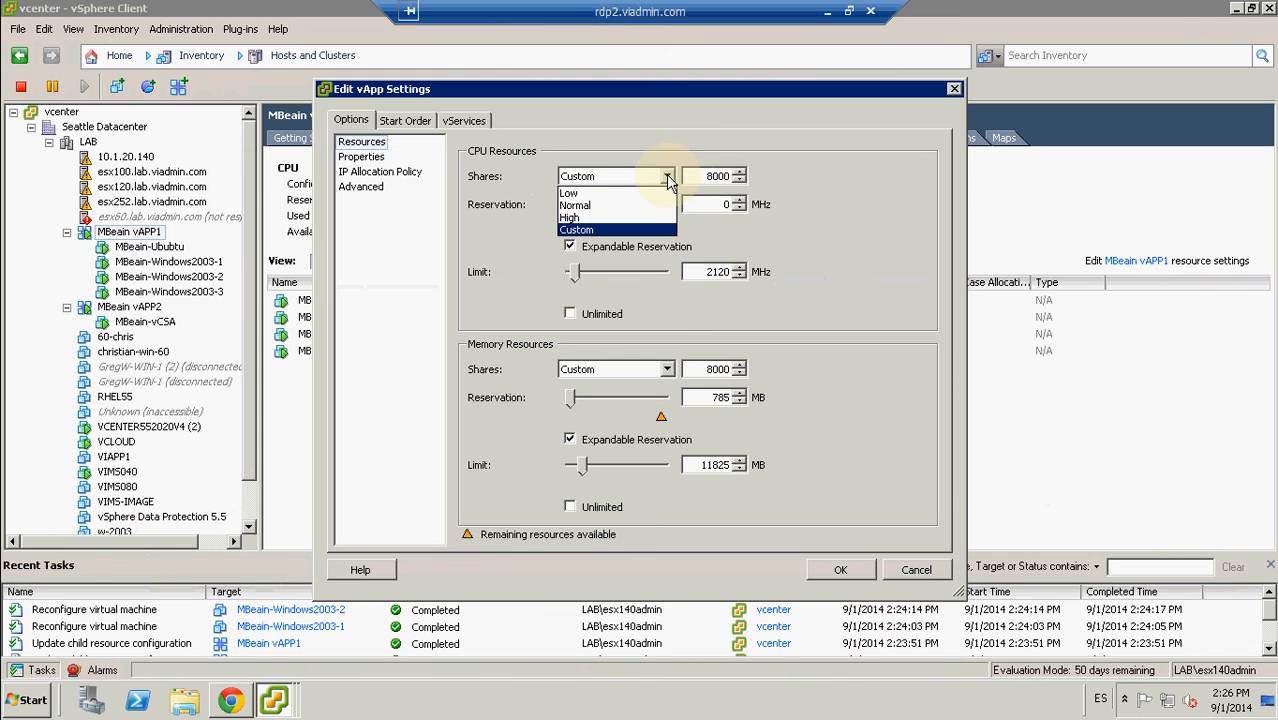
{"action": "left_click", "coordinate": [589, 220]}
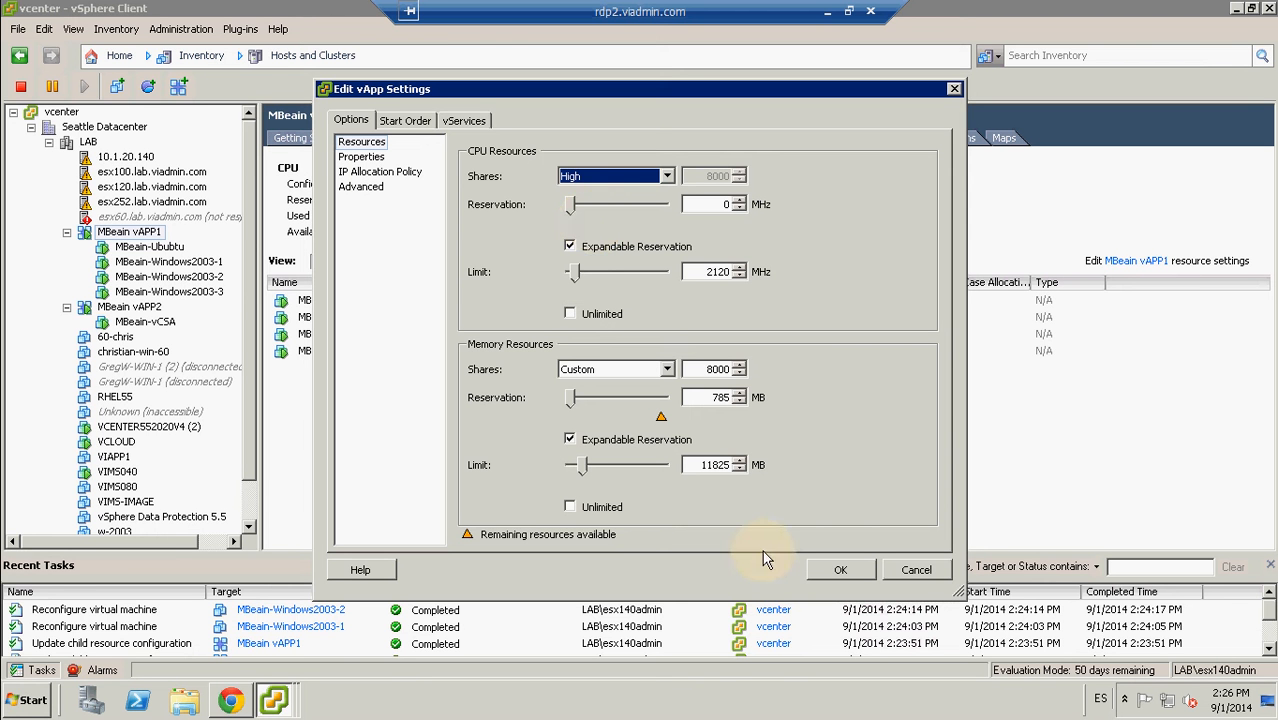
{"action": "left_click", "coordinate": [840, 571]}
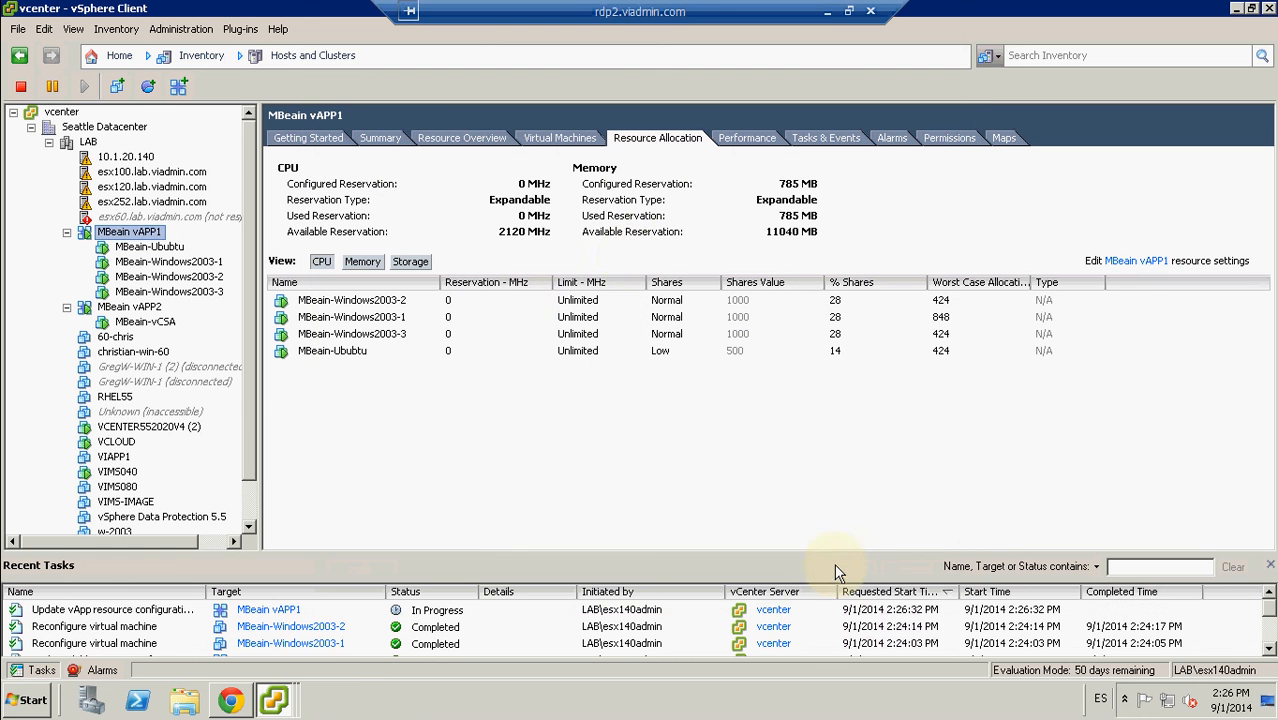
{"action": "left_click", "coordinate": [480, 325]}
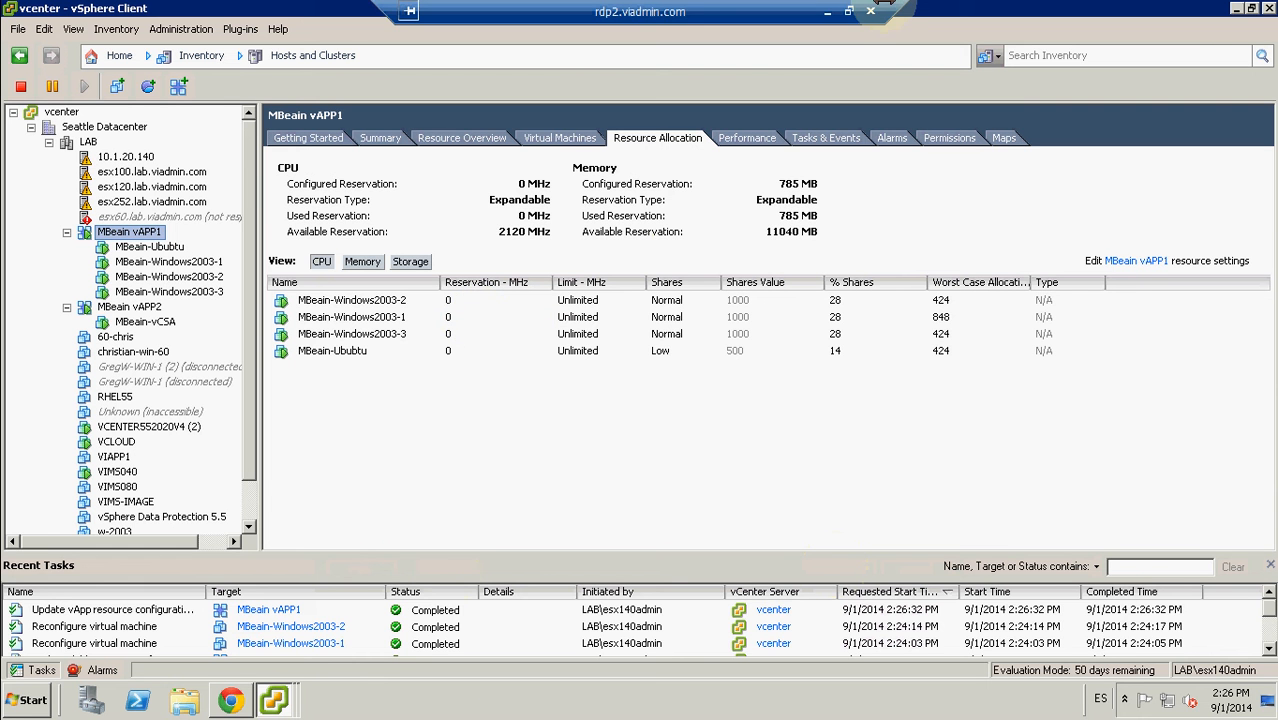
{"action": "left_click", "coordinate": [849, 12]}
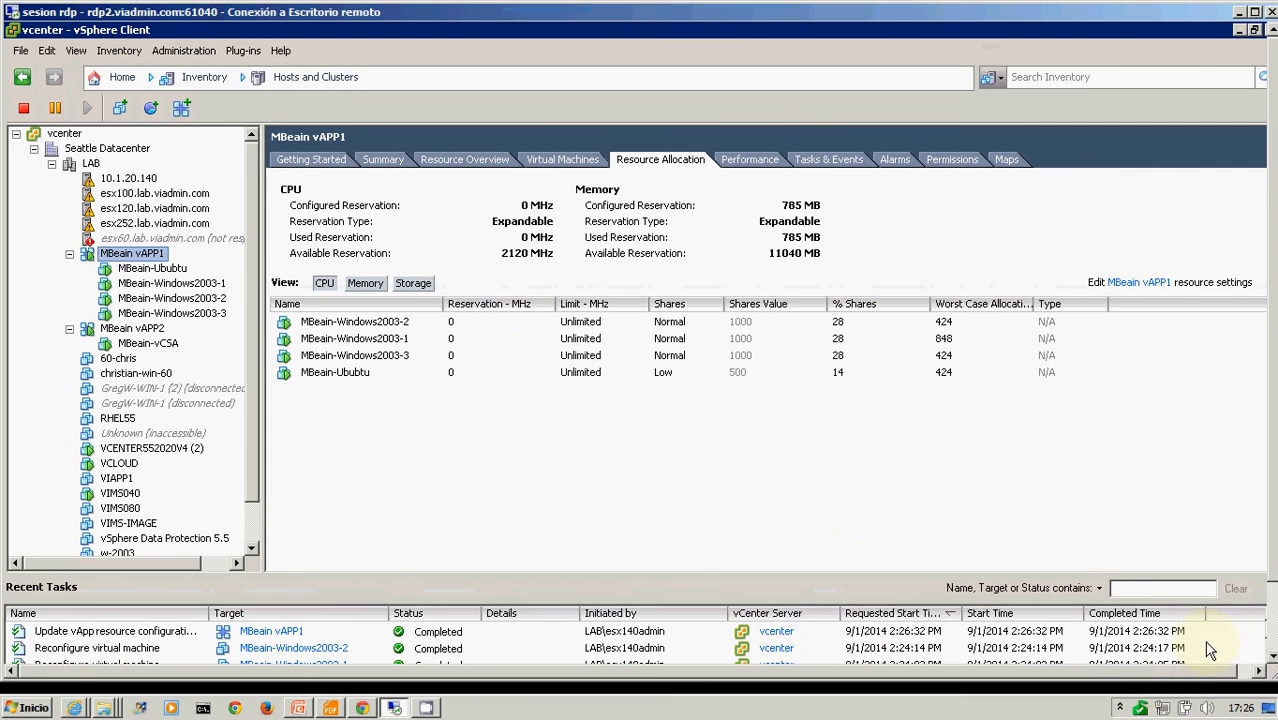
{"action": "left_click", "coordinate": [1123, 707]}
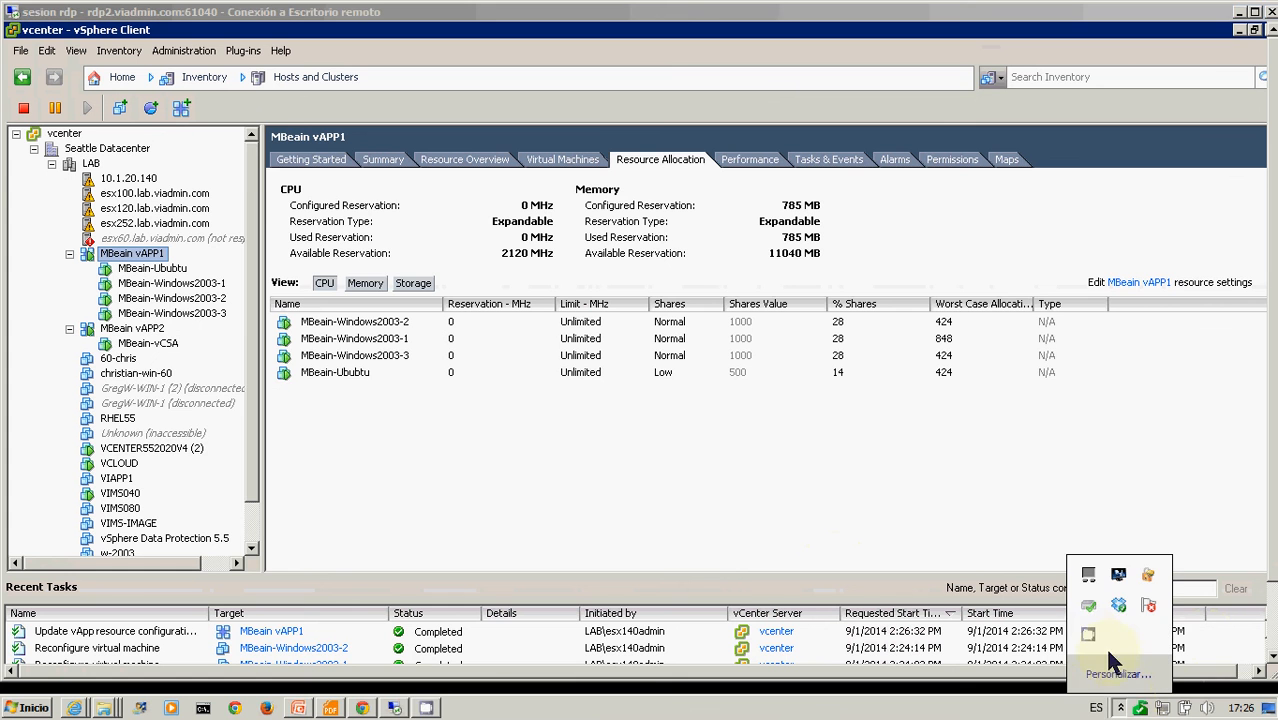